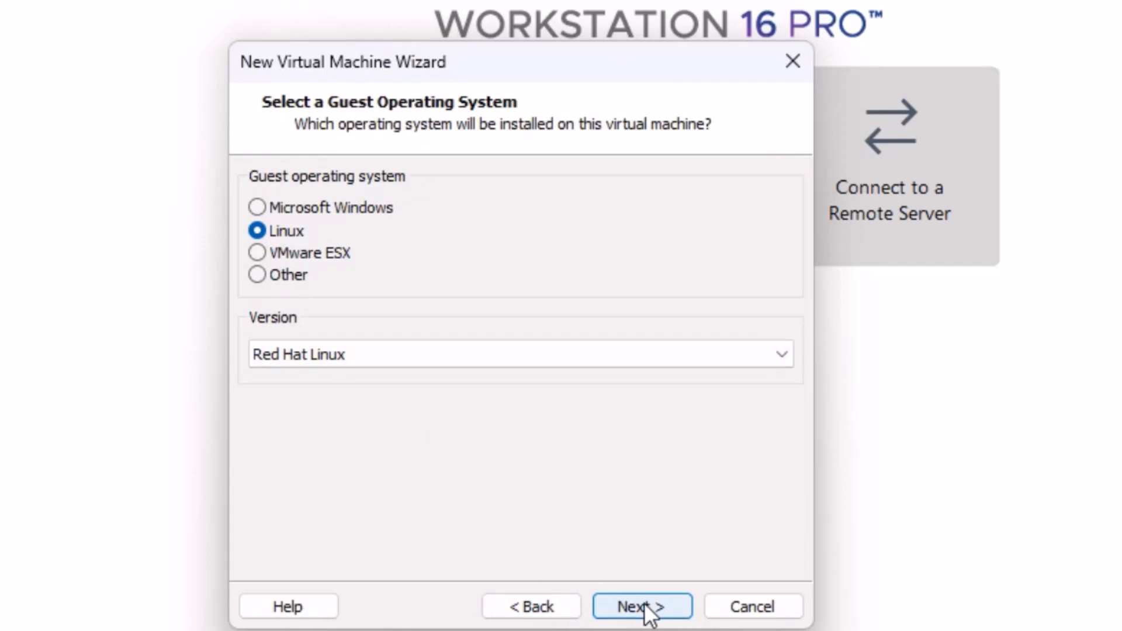
Name the virtual machine KaliLinux and set its location to the Data (D:) drive.
click(643, 607)
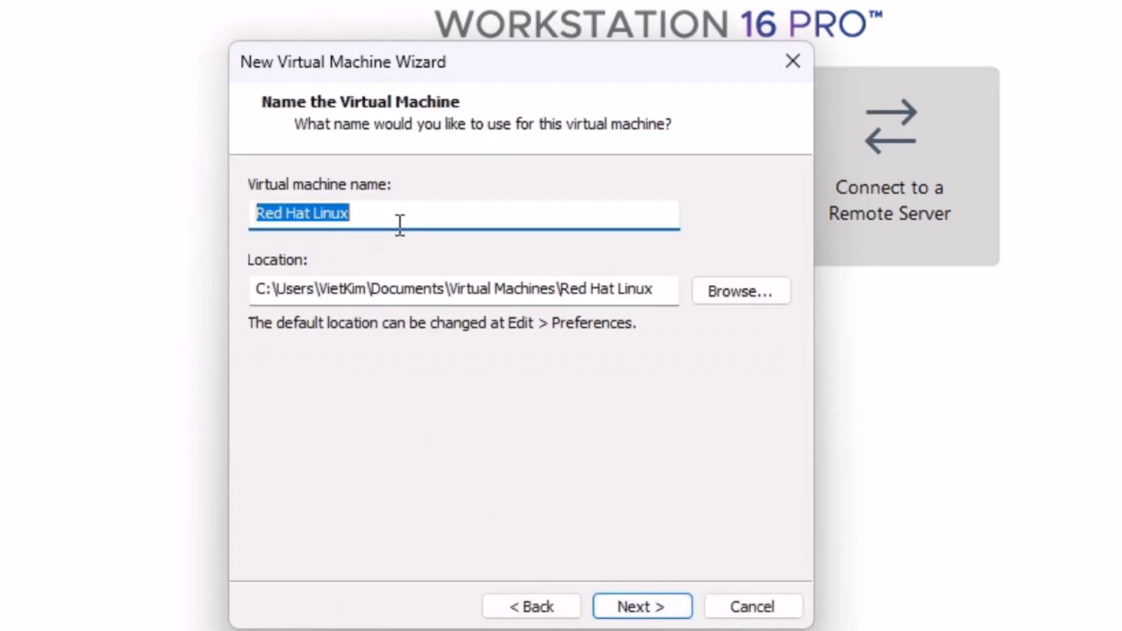
text(Kali)
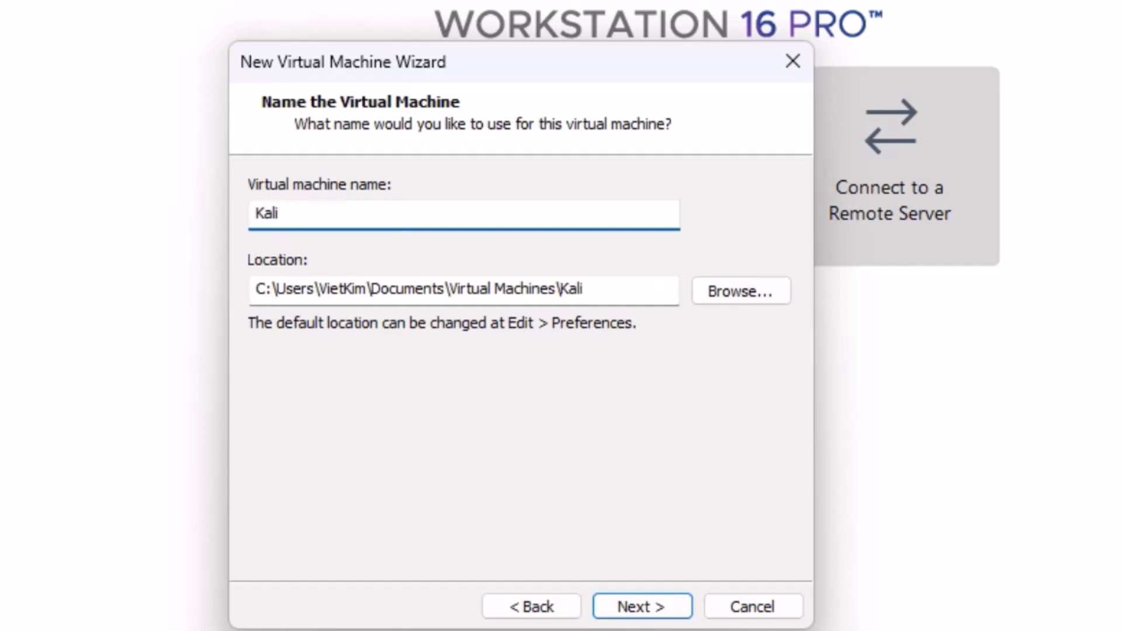
text(Linux)
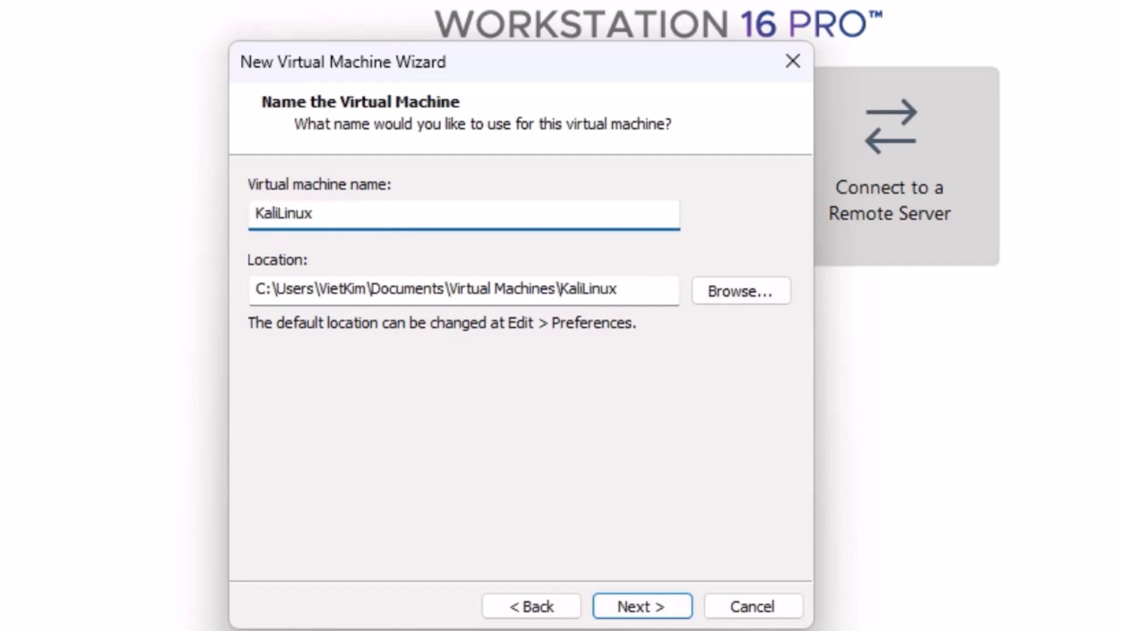
click(726, 288)
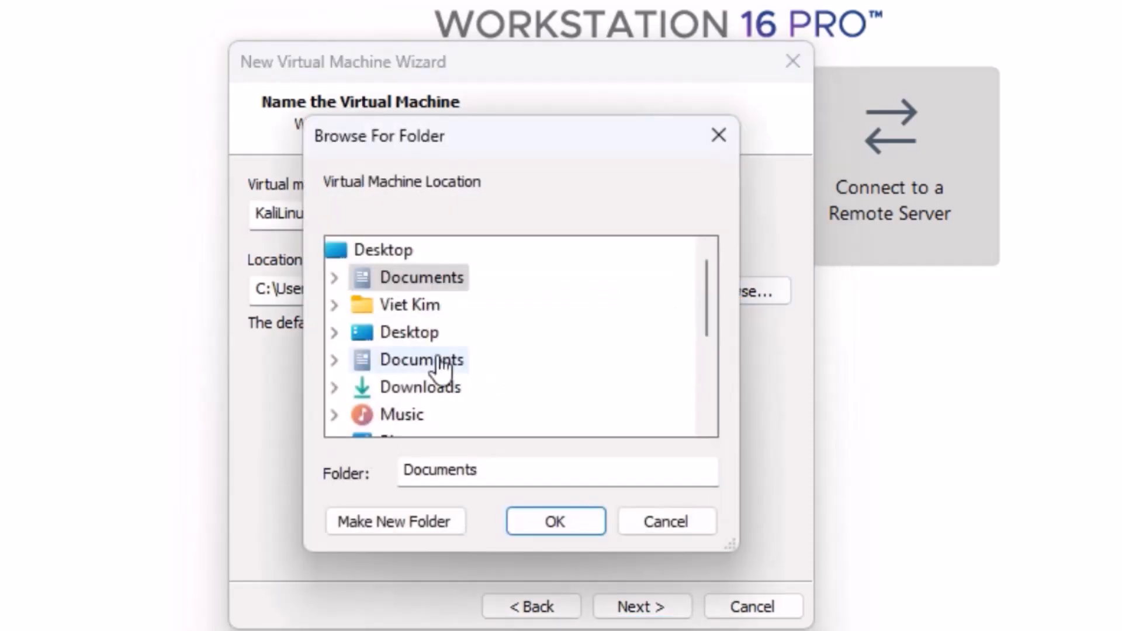
scroll(550, 359, down, 2)
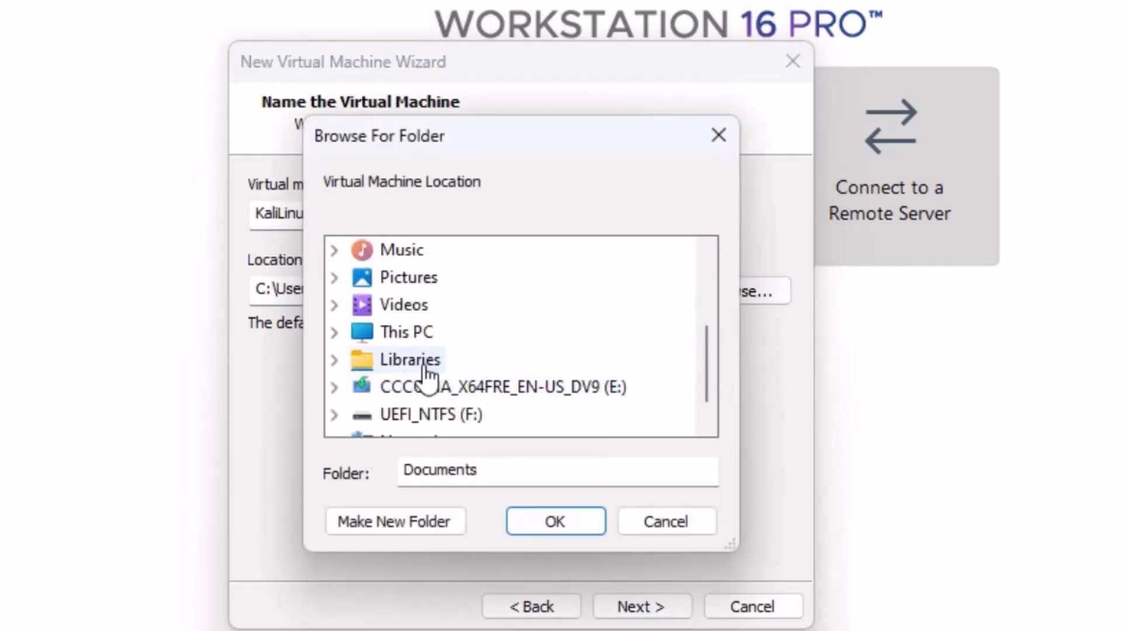
click(414, 332)
click(409, 359)
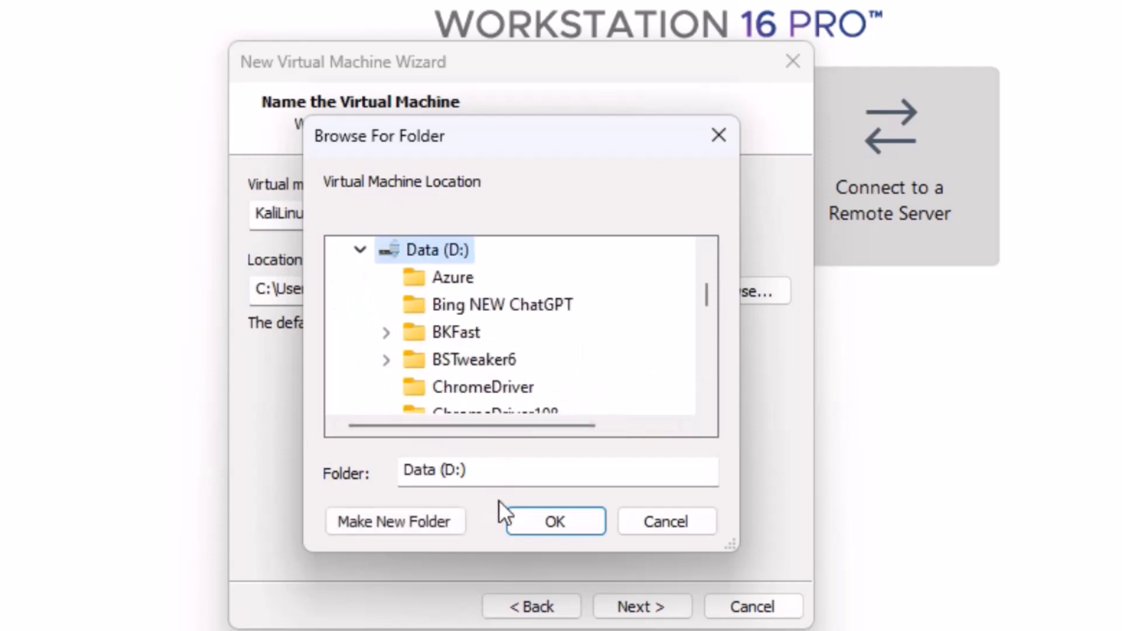
click(542, 519)
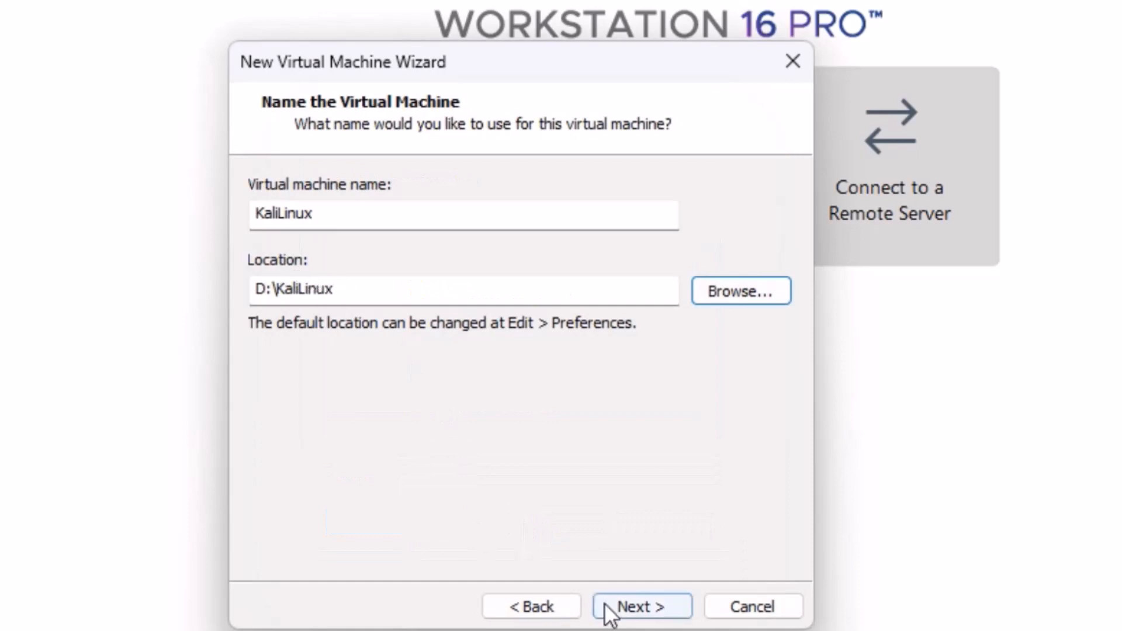
Give the VM a 40 GB virtual disk stored as a single file.
click(642, 607)
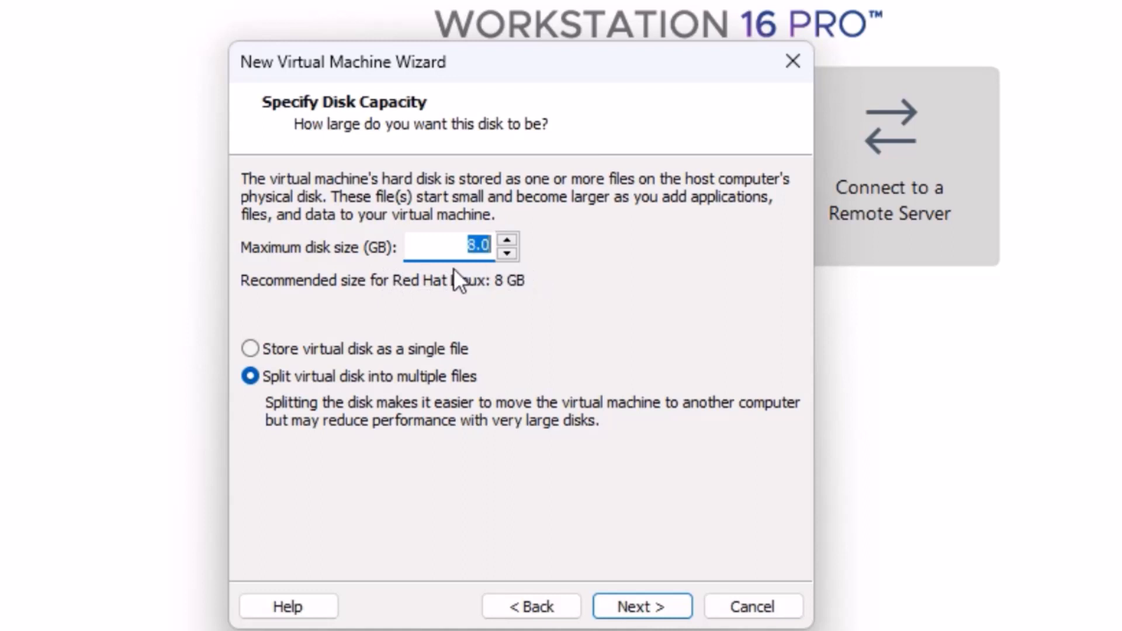
text(40)
click(419, 349)
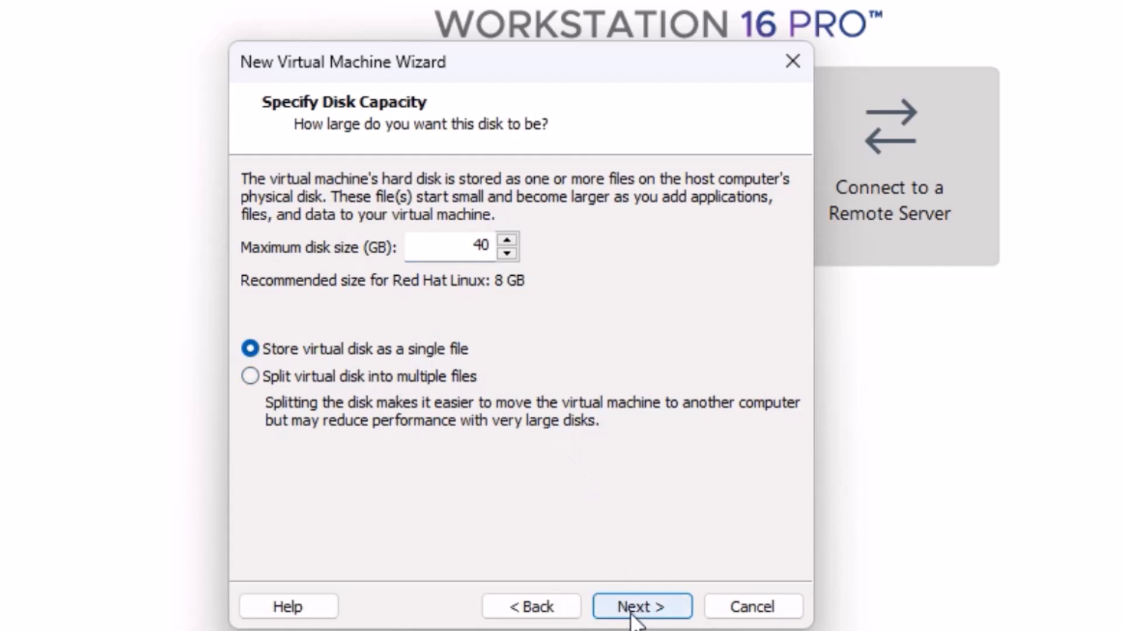
click(634, 608)
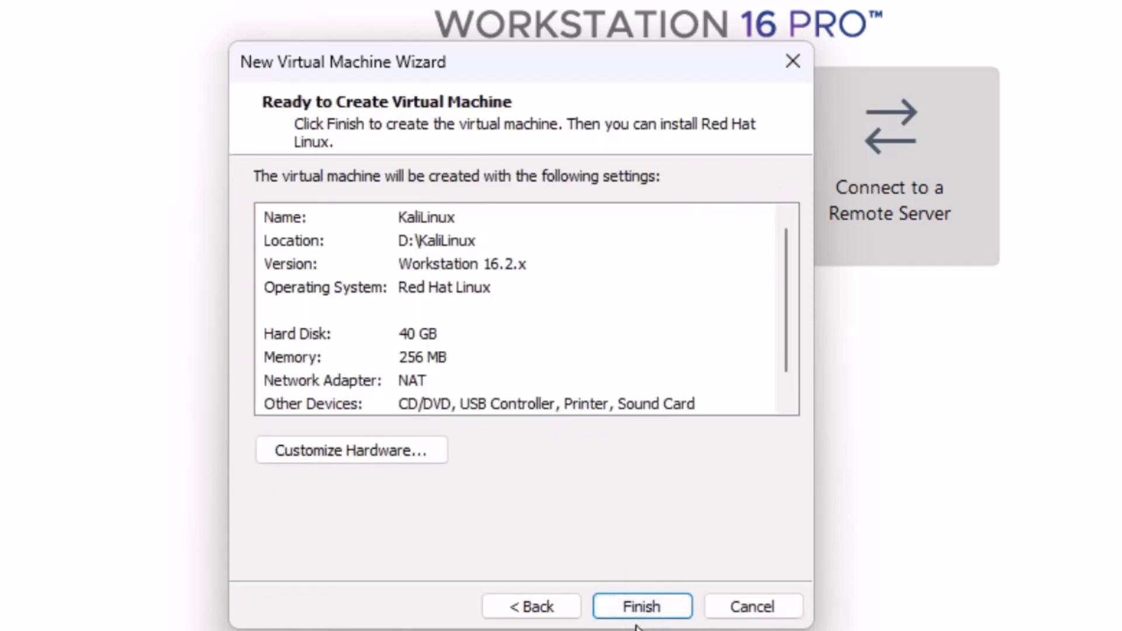
Customize hardware to 2048 MB memory and 2 processors with 2 cores each.
click(396, 459)
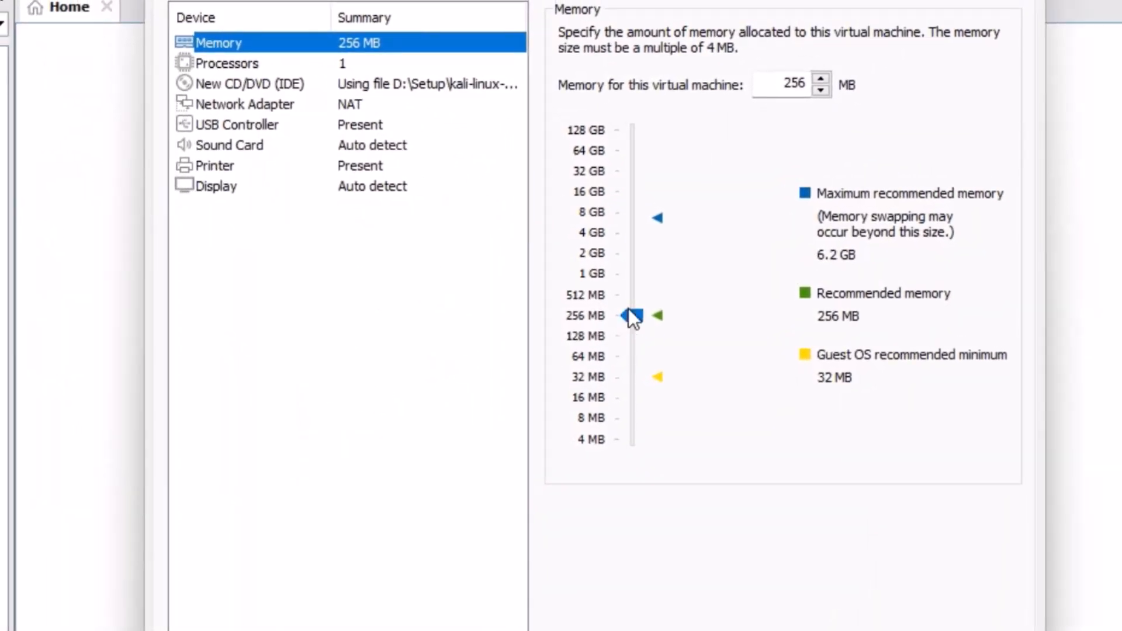
drag(629, 309, 624, 263)
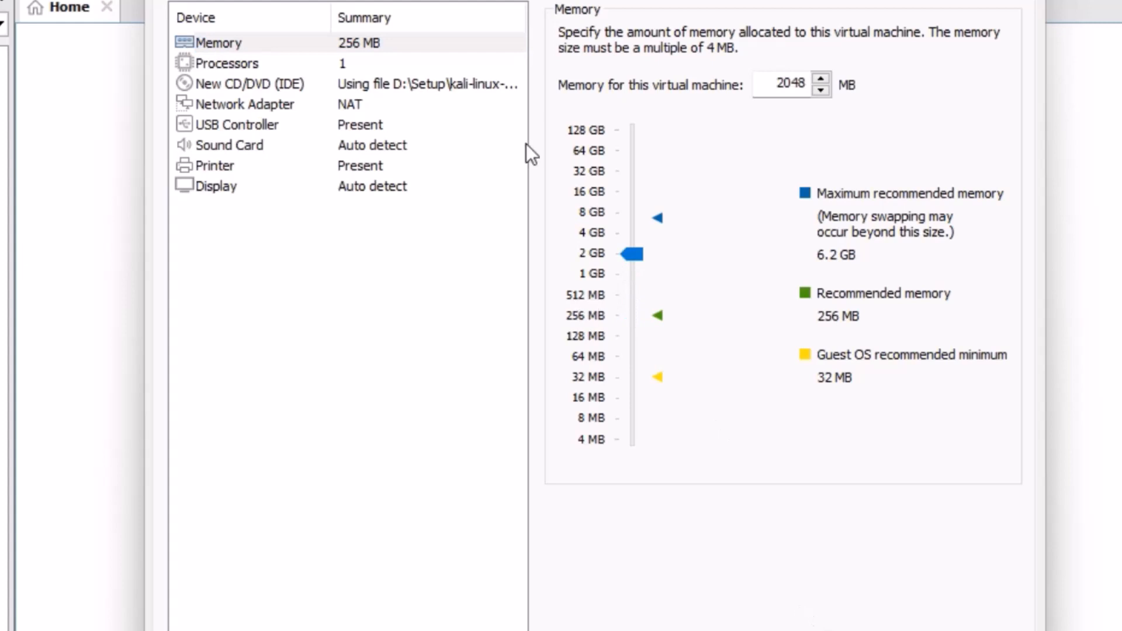
click(343, 65)
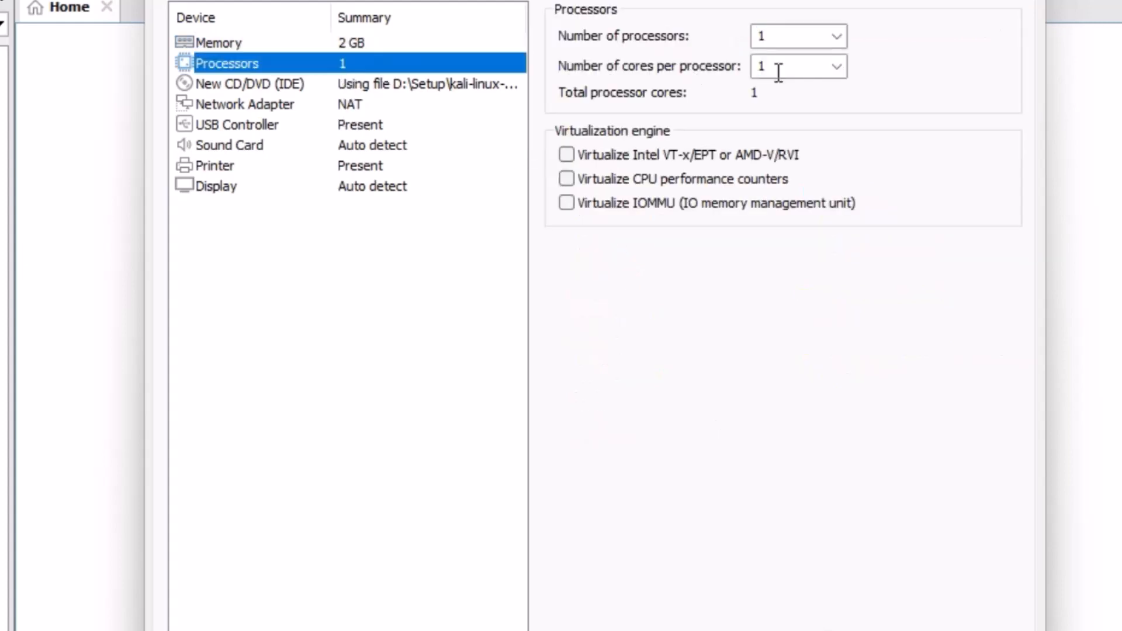
click(836, 37)
click(812, 69)
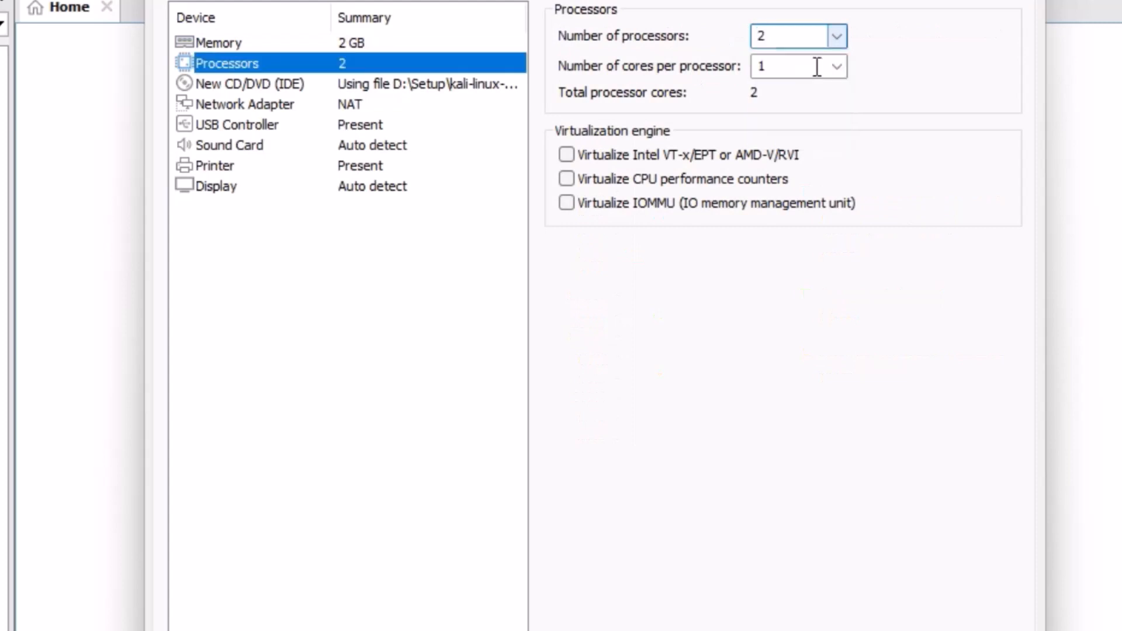
click(837, 66)
click(794, 104)
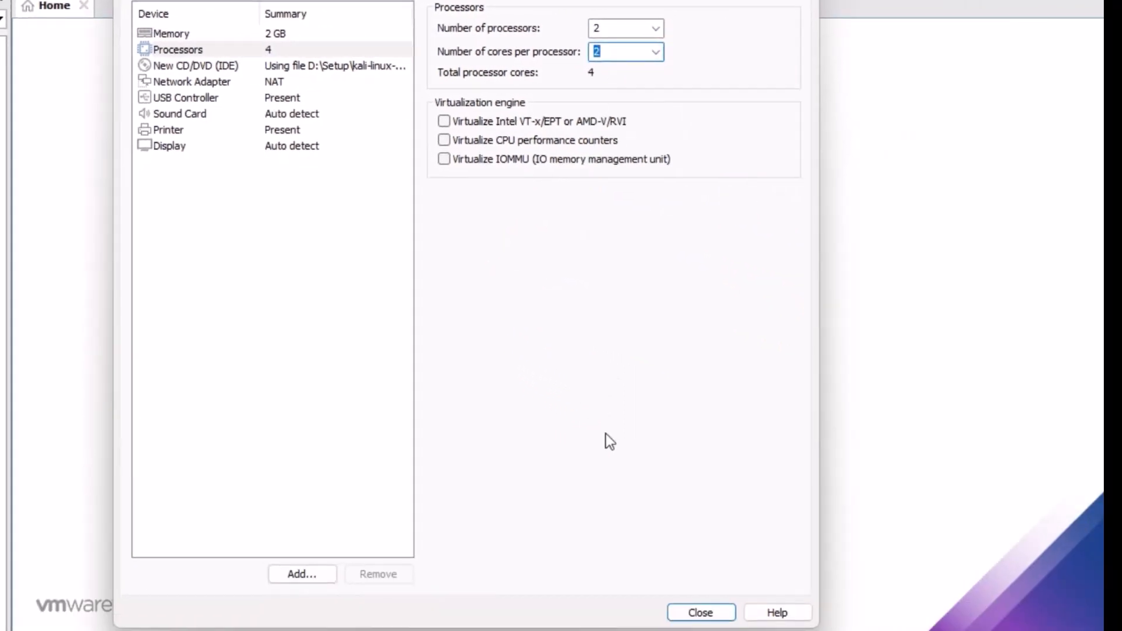
click(703, 613)
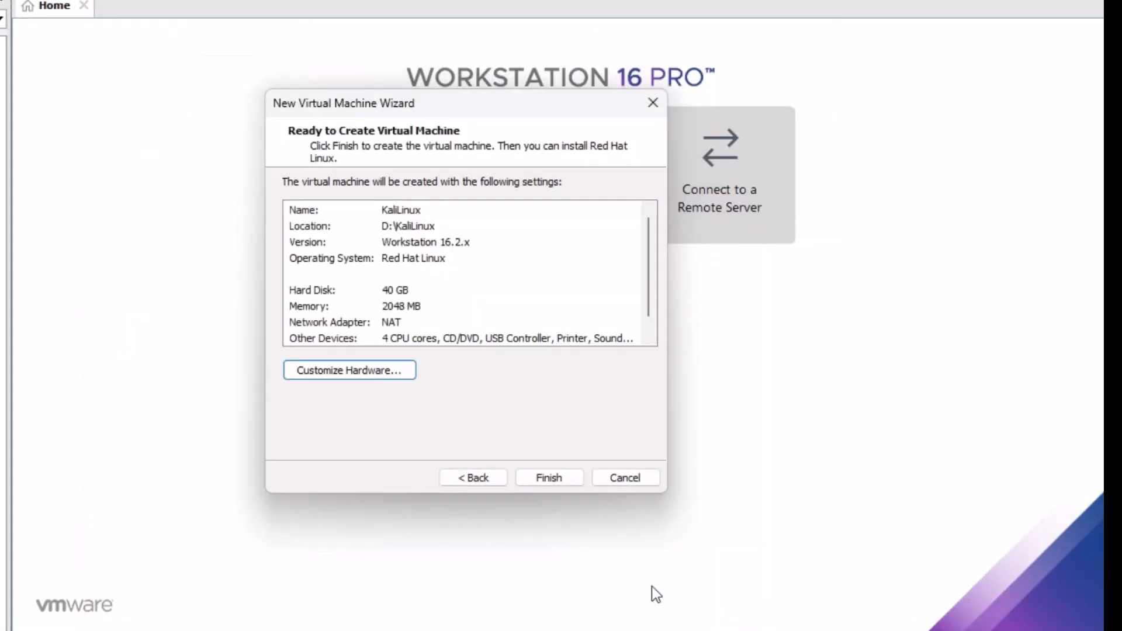
Review the device summary and finish creating the KaliLinux virtual machine.
click(348, 339)
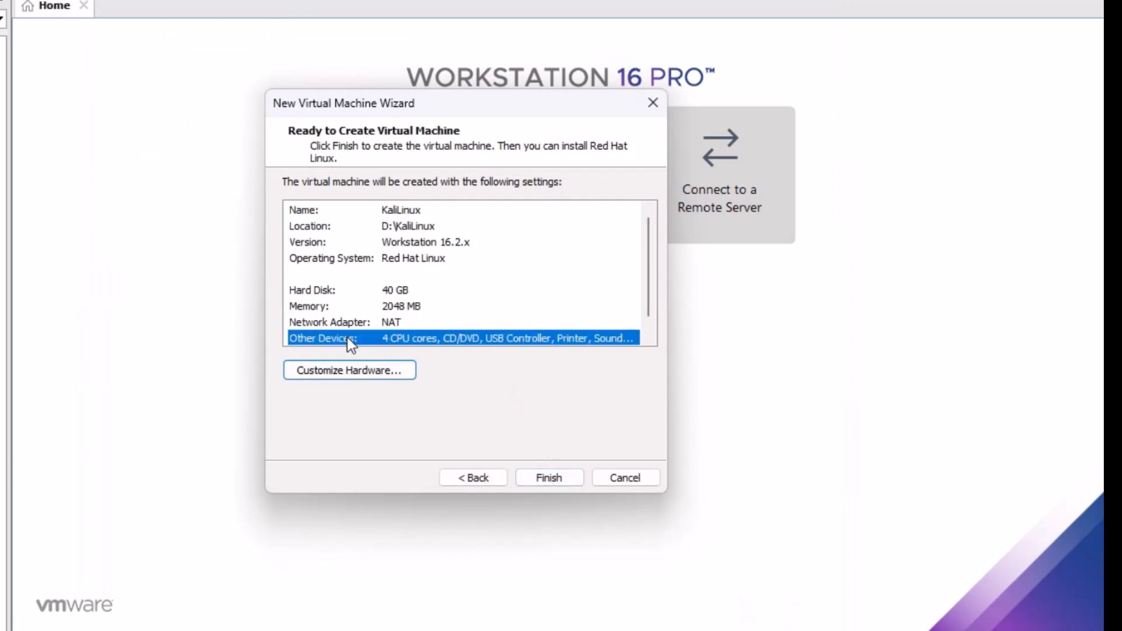
scroll(572, 343, down, 1)
click(547, 477)
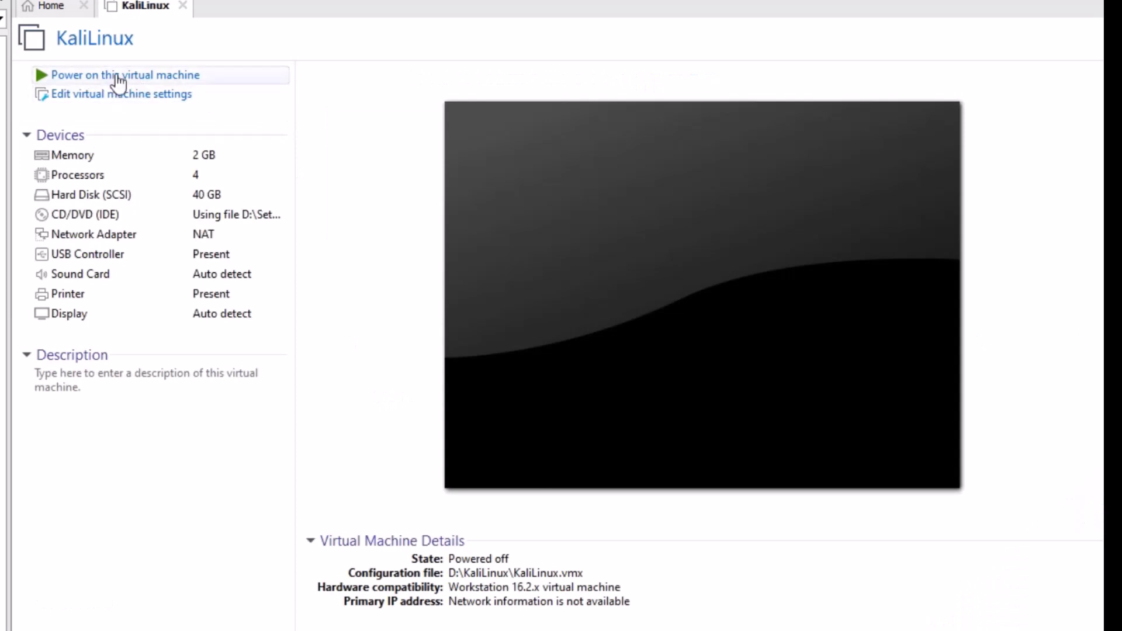
Power on the KaliLinux virtual machine to boot the installer.
click(88, 79)
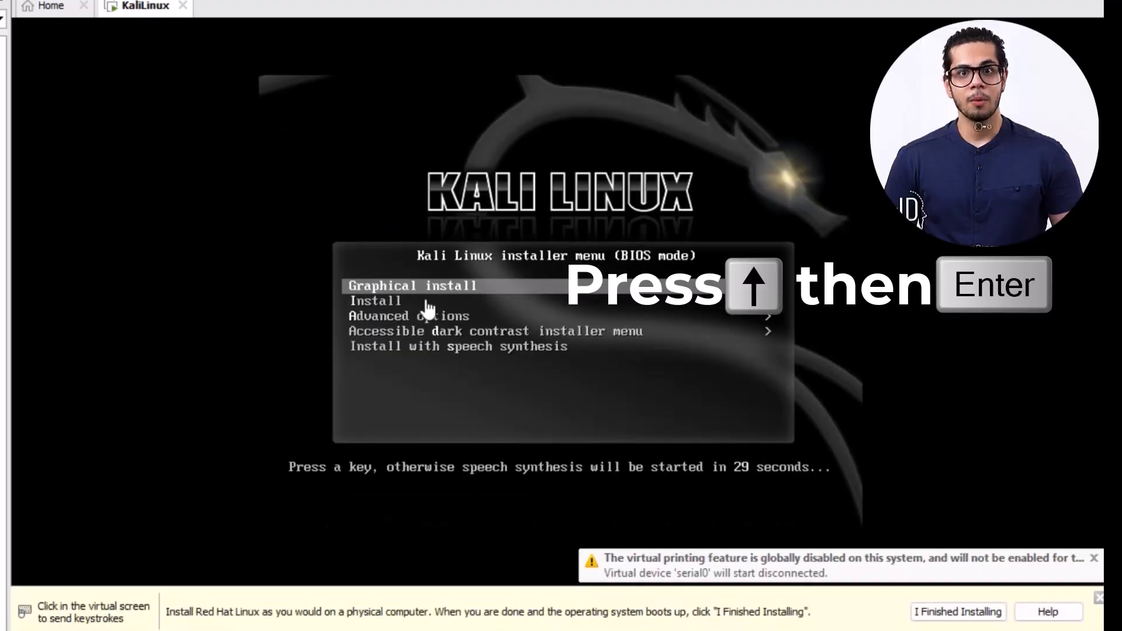
Start Graphical install, keeping English, United States and American English keyboard defaults.
click(381, 305)
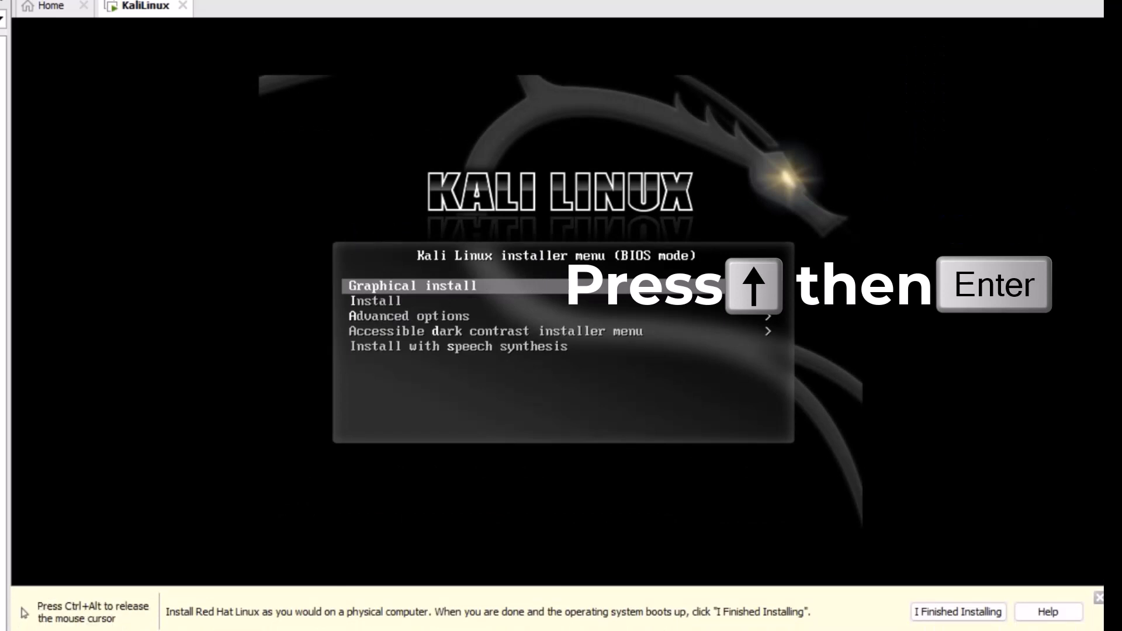
key(Return)
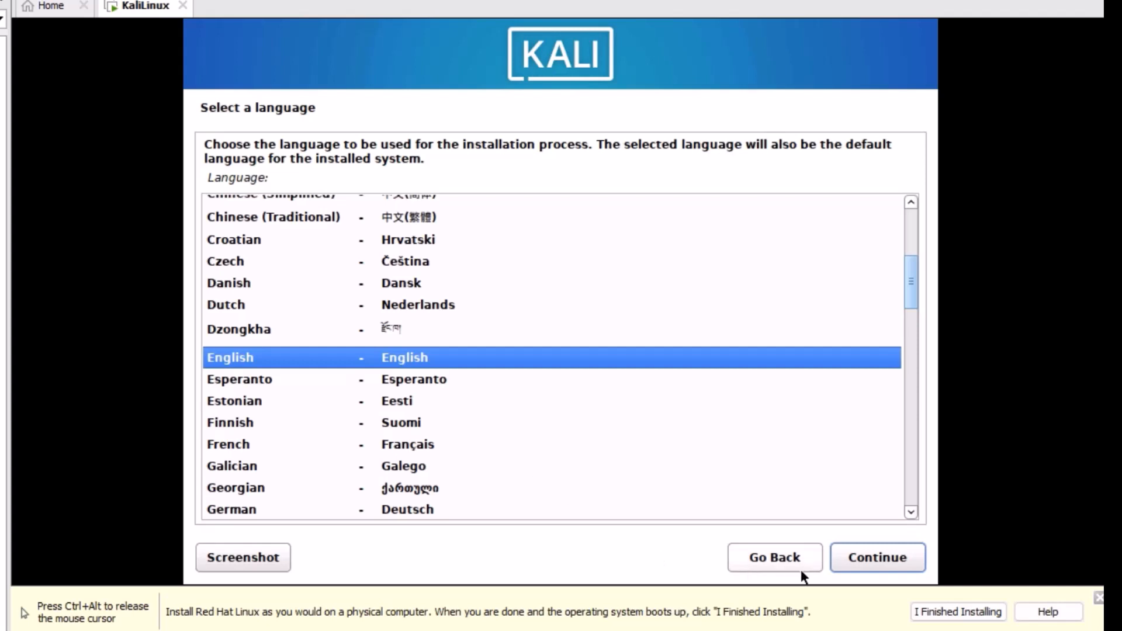
click(868, 557)
click(869, 559)
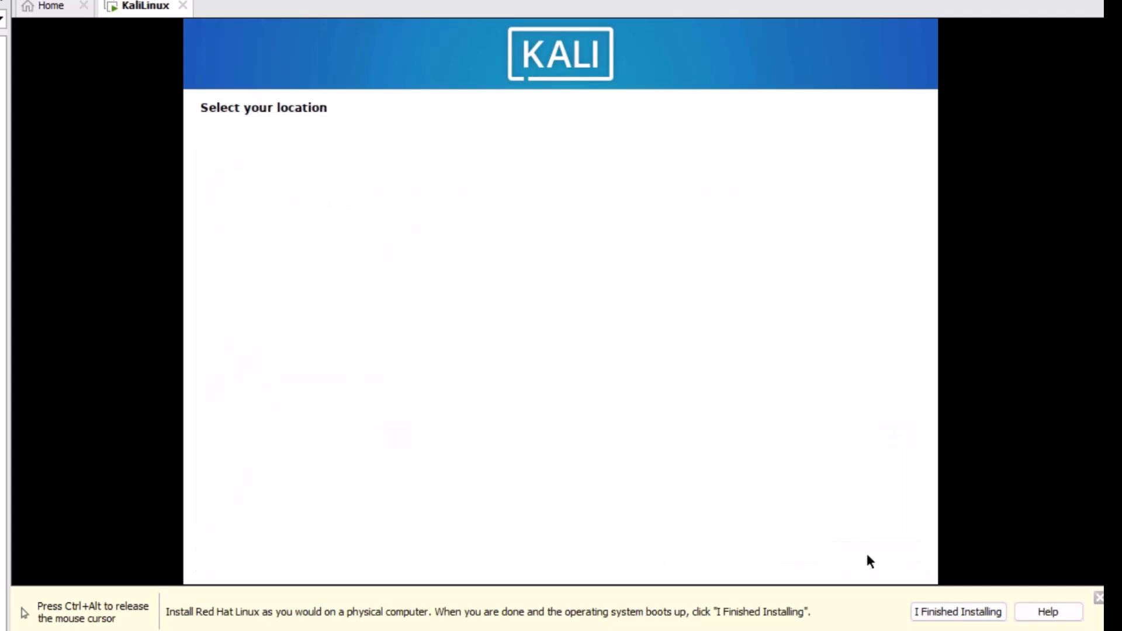
click(868, 559)
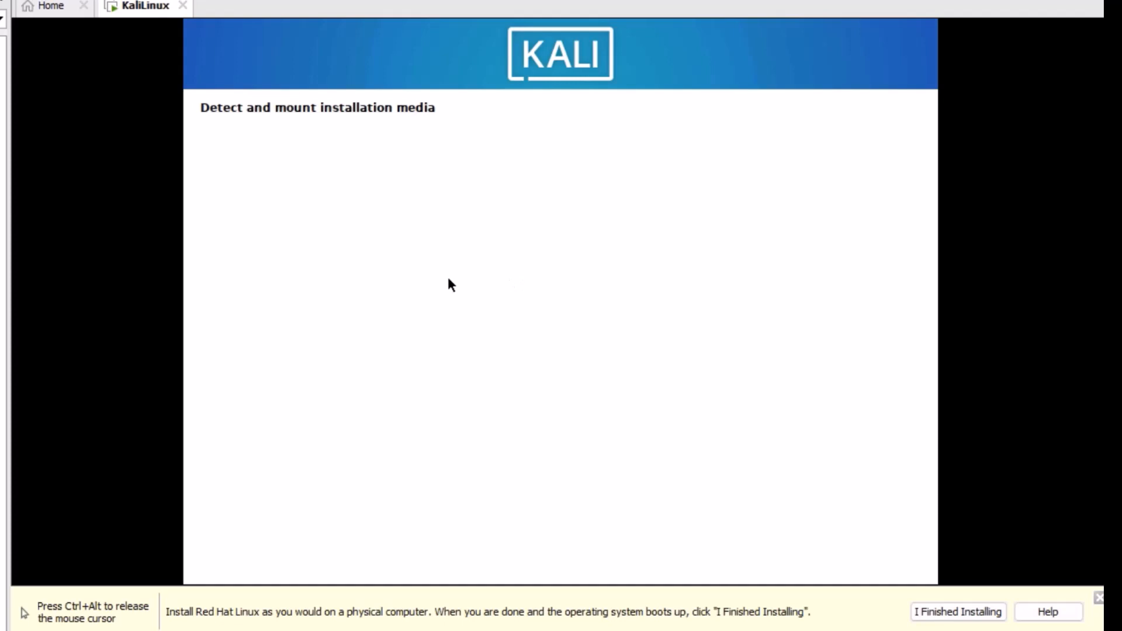
key(ctrl+alt)
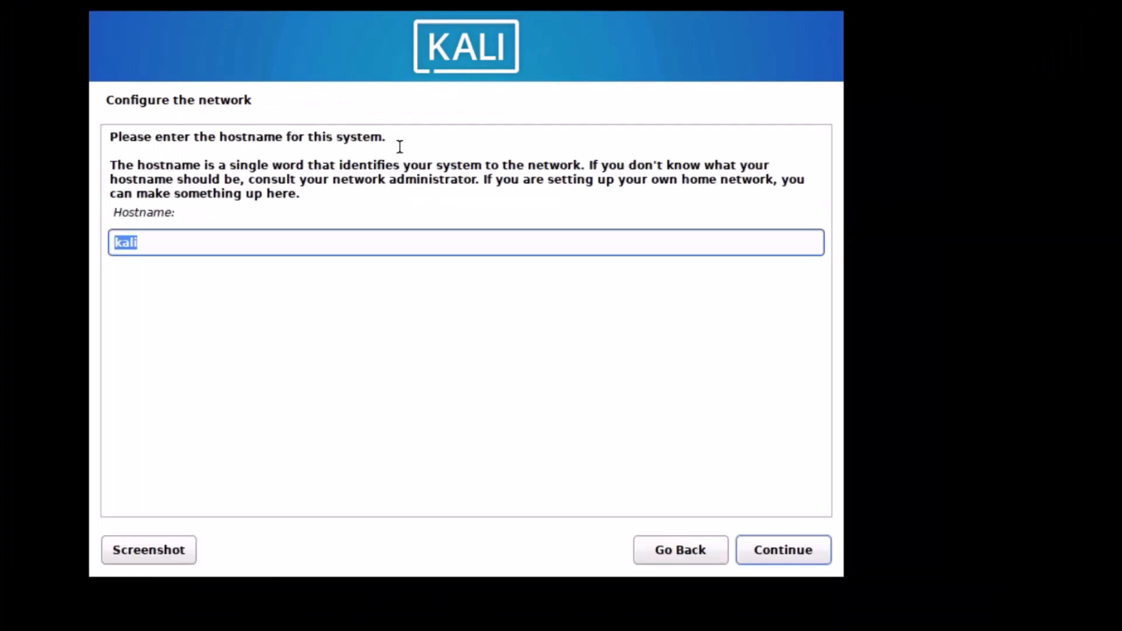
Set the hostname to VietTube and leave the domain name blank.
text(VietTube)
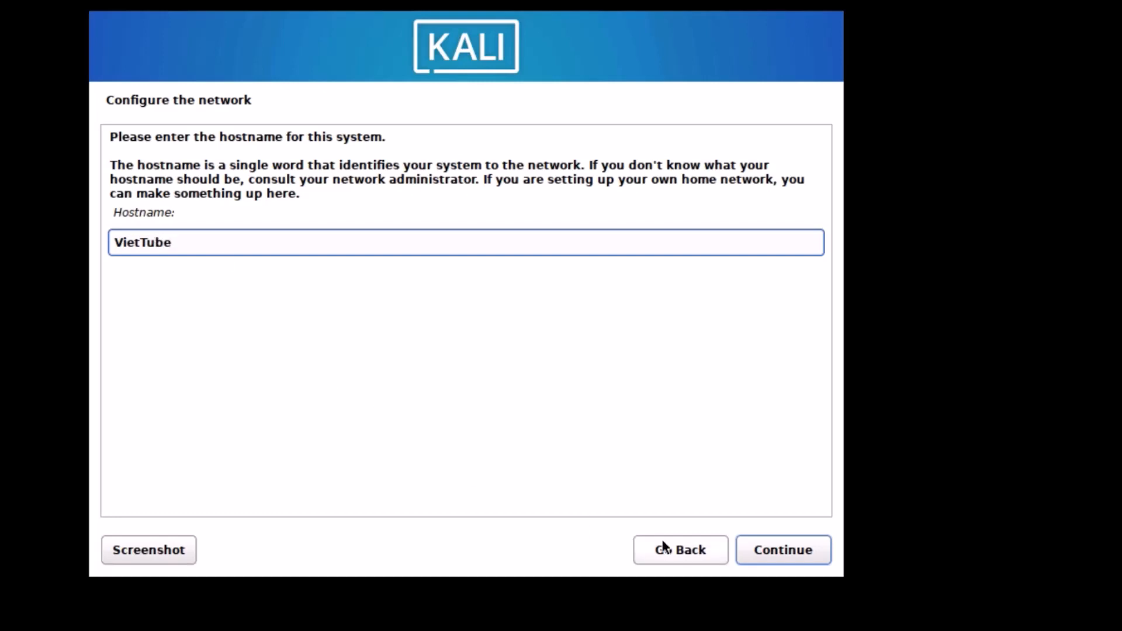
click(786, 554)
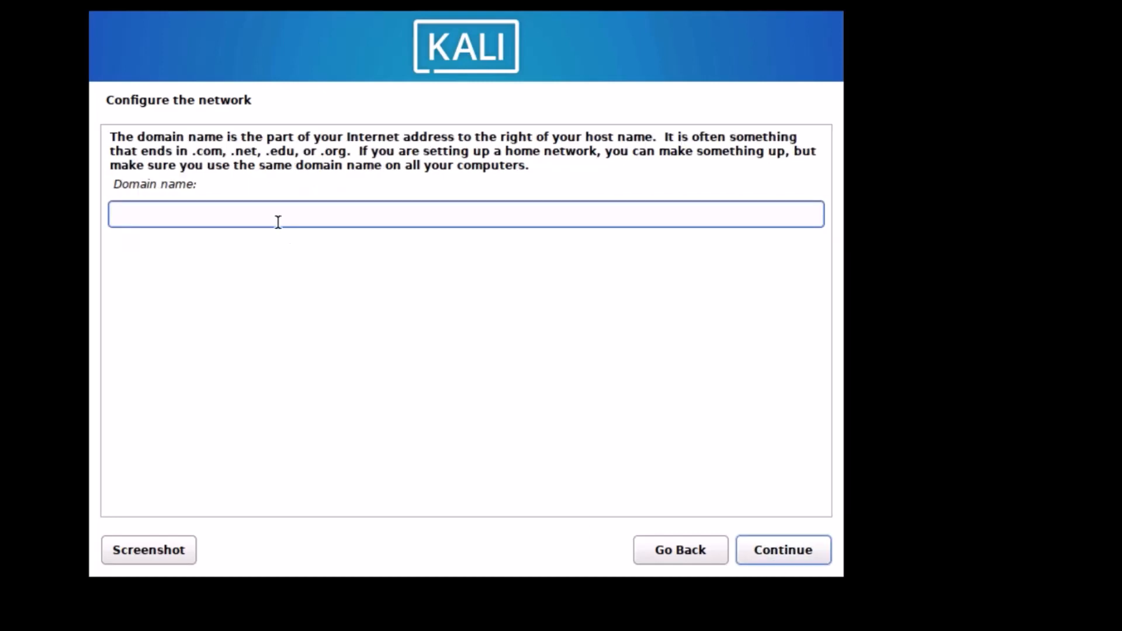
click(764, 549)
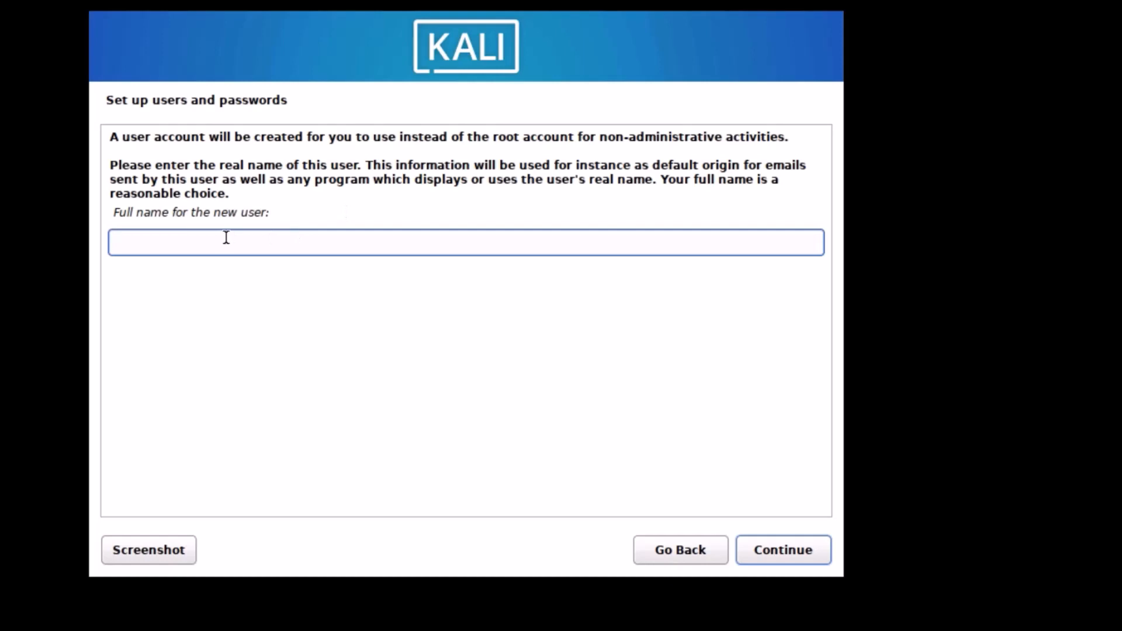
Enter the new user's full name, accept the suggested username, and type a password.
text(VietTube)
click(765, 550)
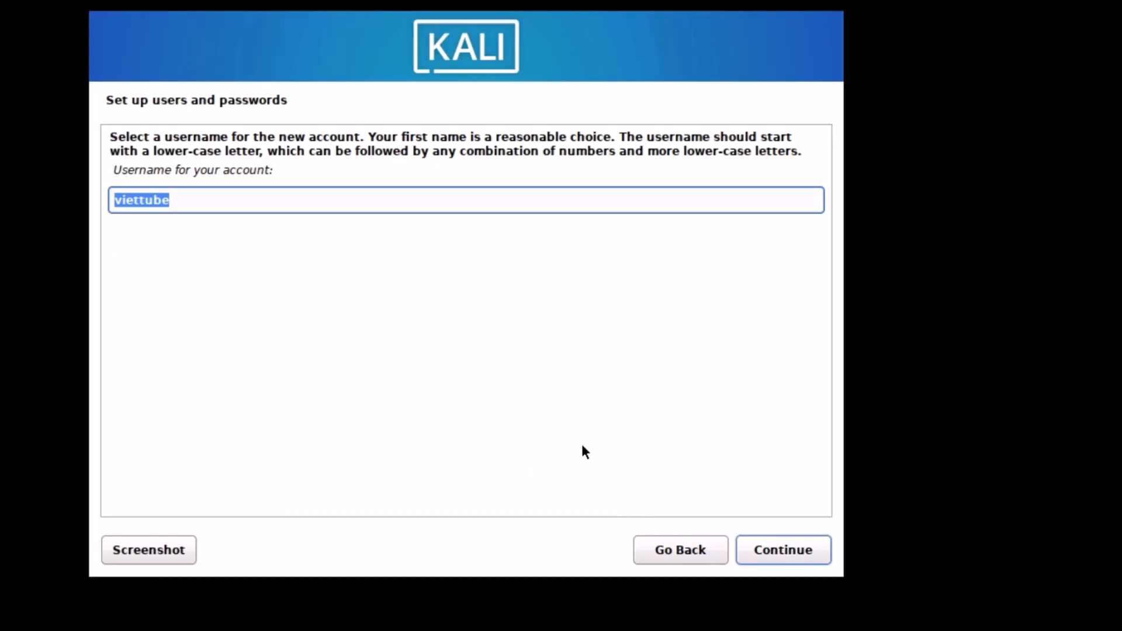
click(764, 550)
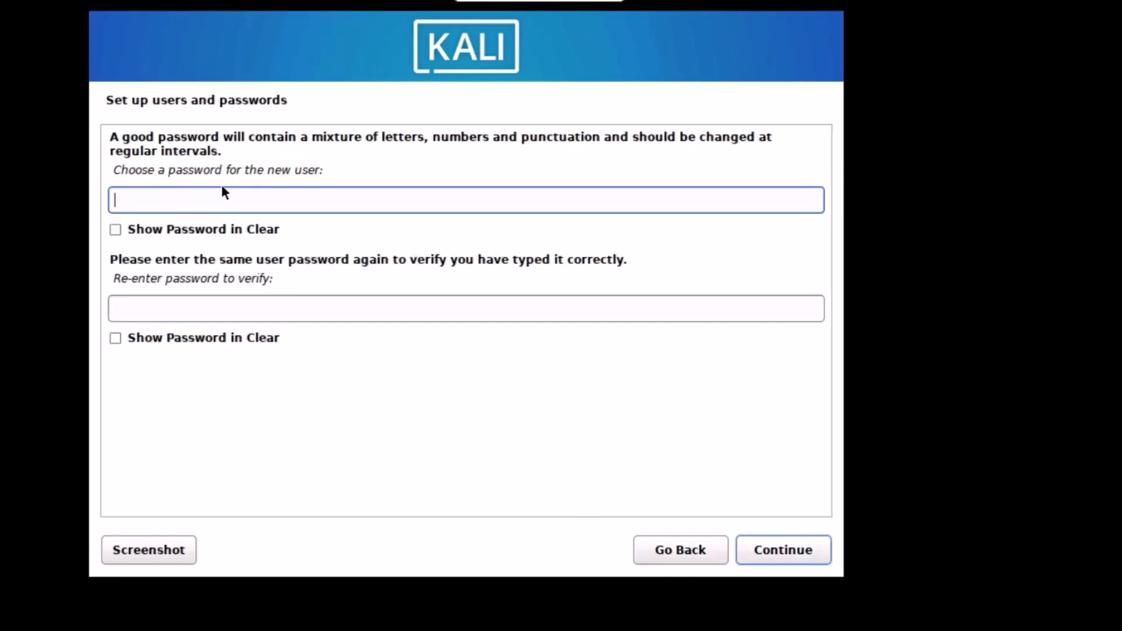
text(password)
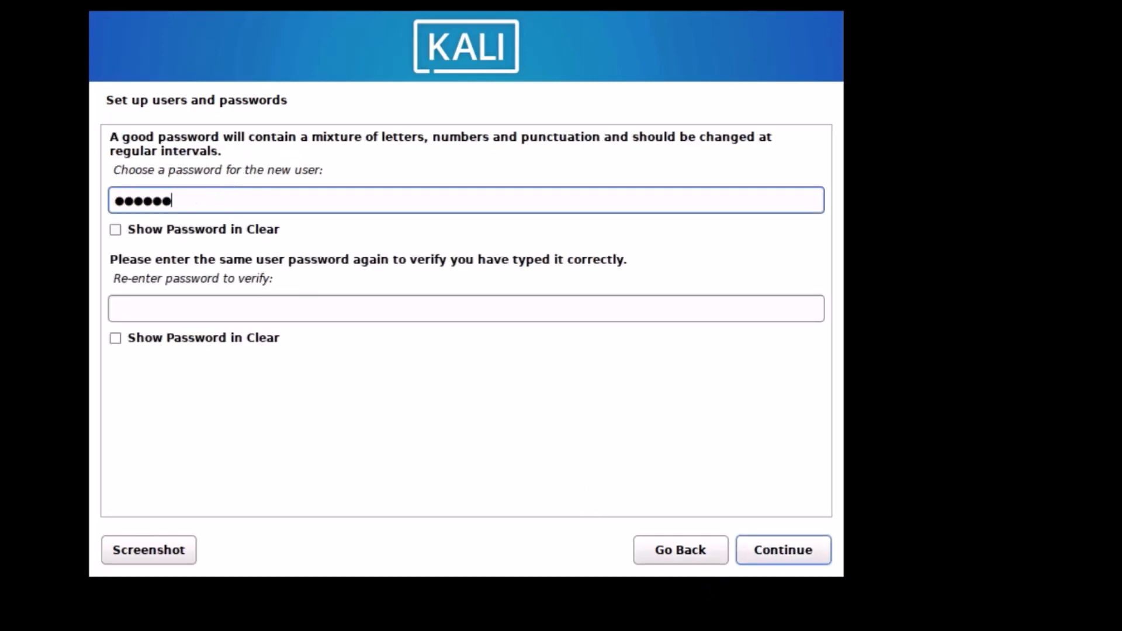
click(232, 315)
Re-enter the user's password and accept the Eastern time zone.
text(password)
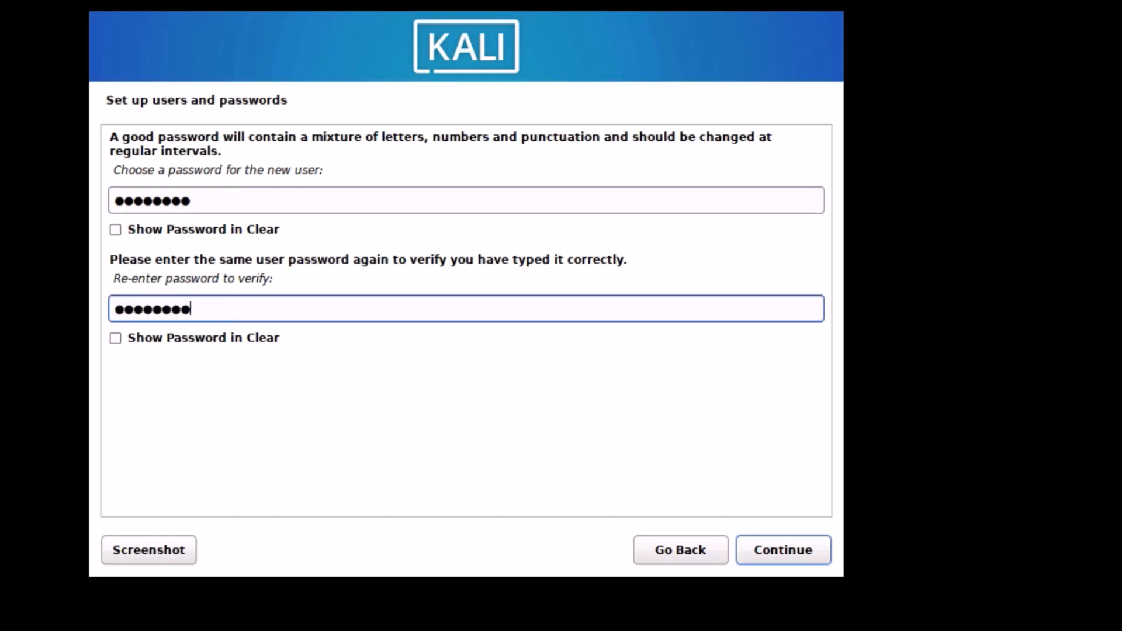
click(767, 548)
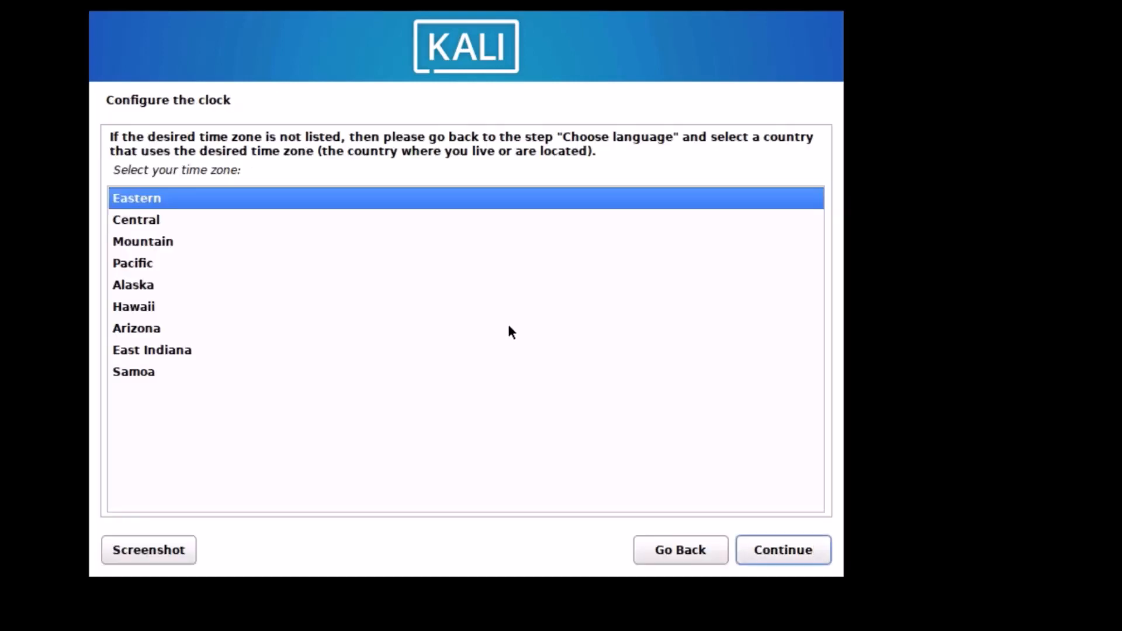
click(784, 551)
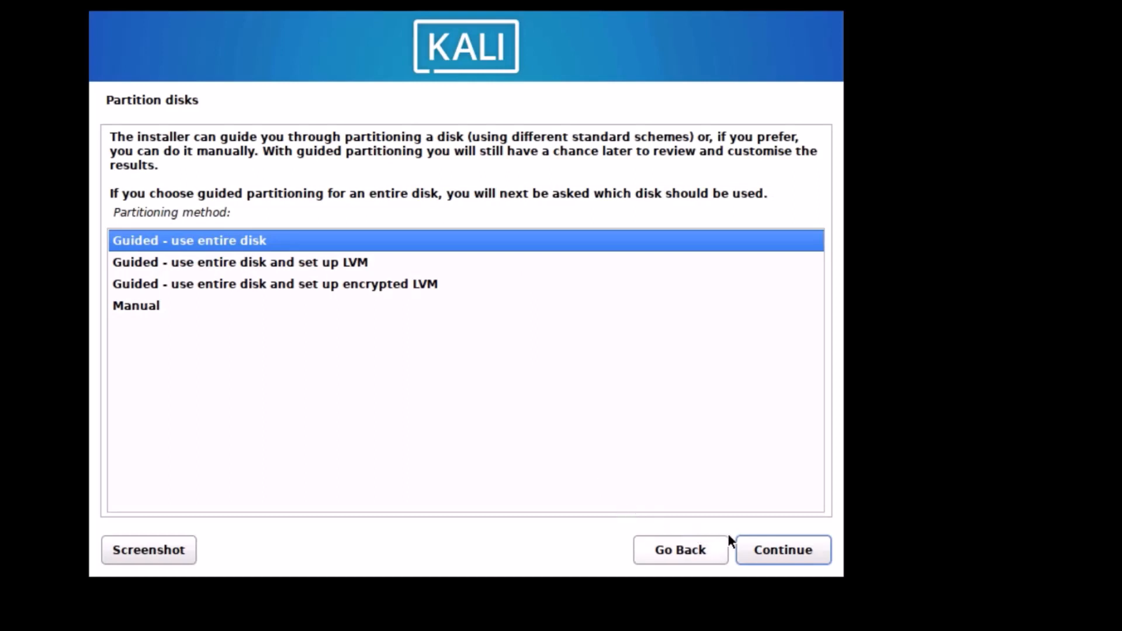
Partition the entire 42.9 GB disk with all files in one partition and write changes.
click(792, 553)
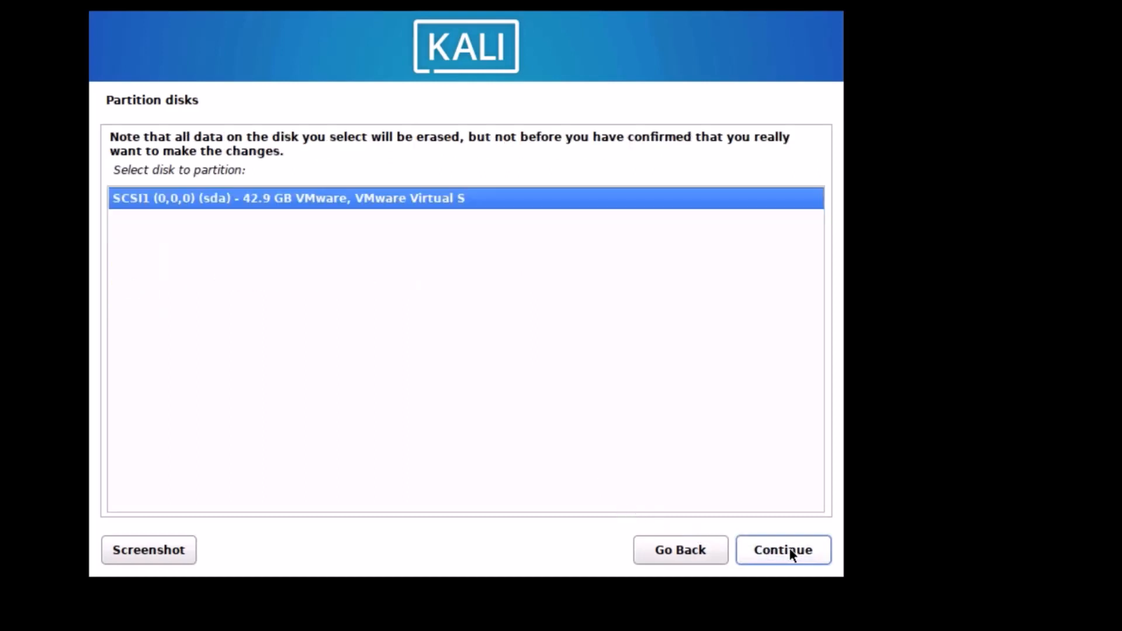
click(779, 553)
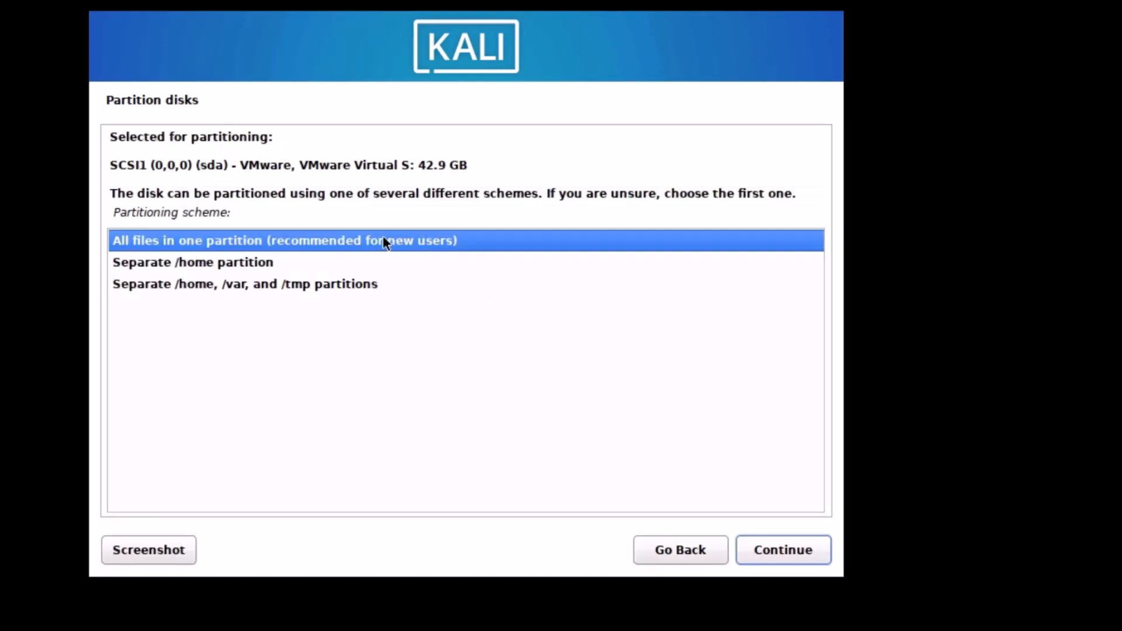
click(769, 551)
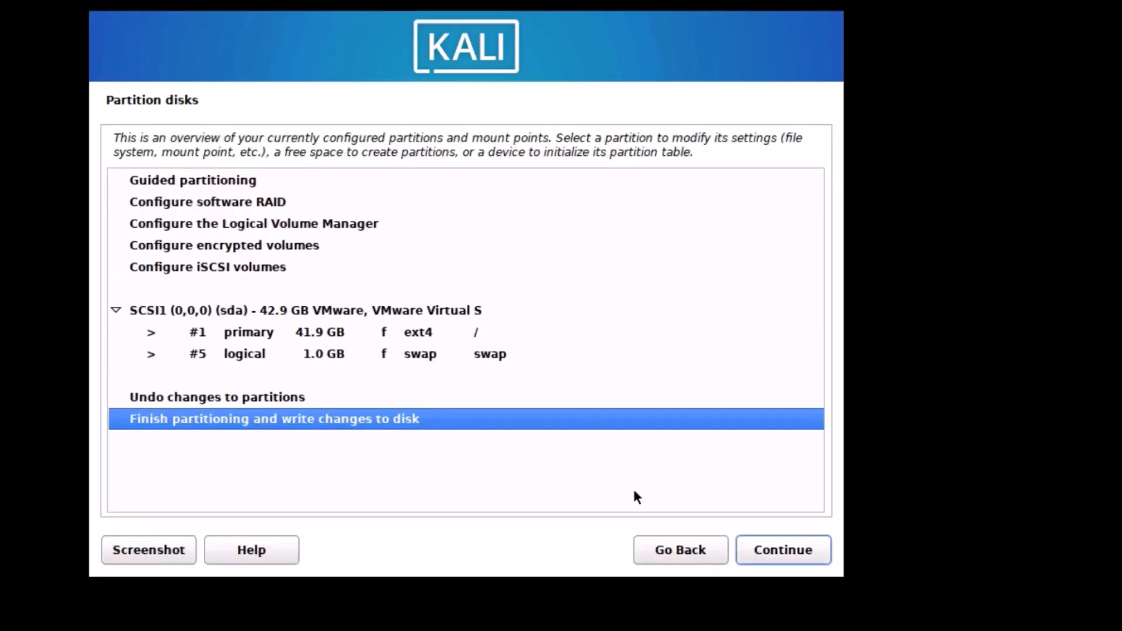
click(776, 549)
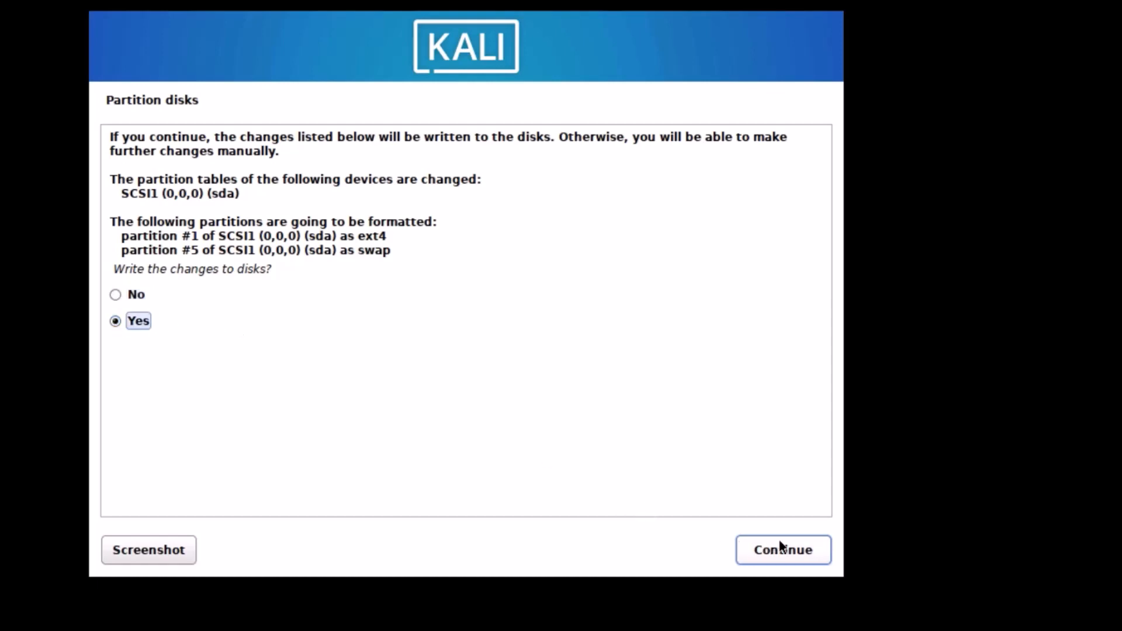
click(792, 552)
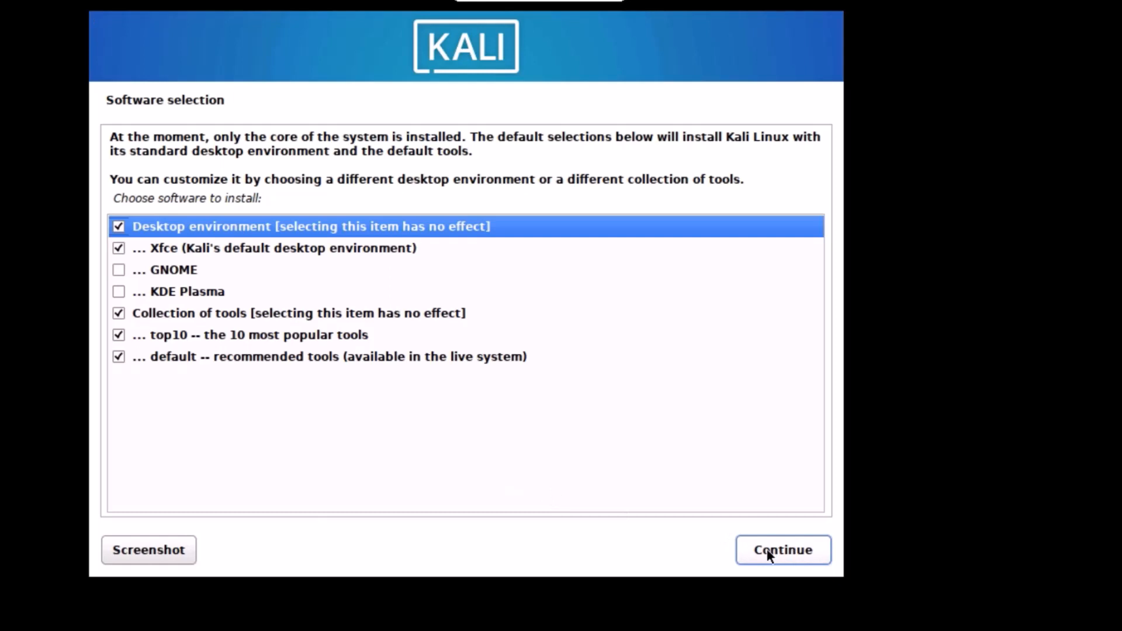
Keep the default software selection, install GRUB to /dev/sda, and finish the installation.
click(757, 553)
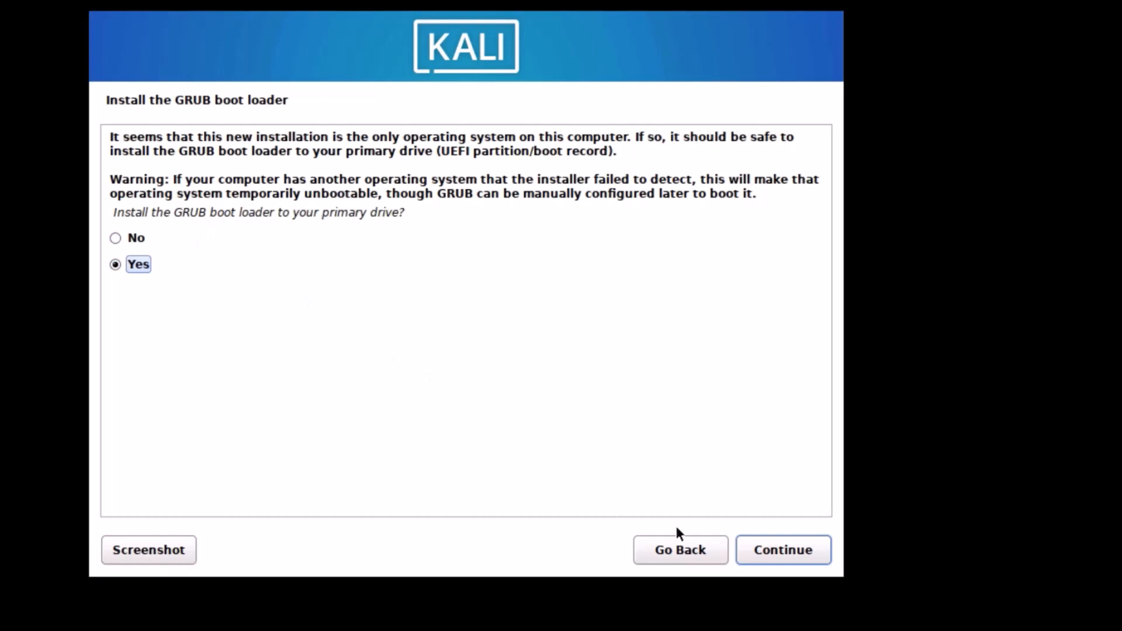
click(786, 552)
click(150, 232)
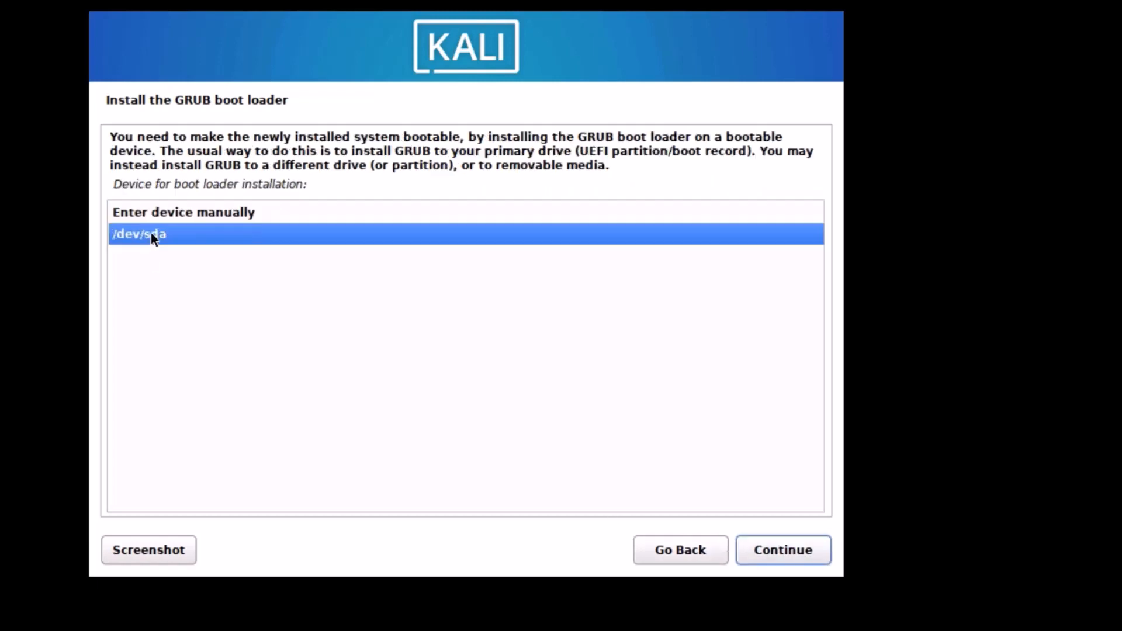
click(771, 553)
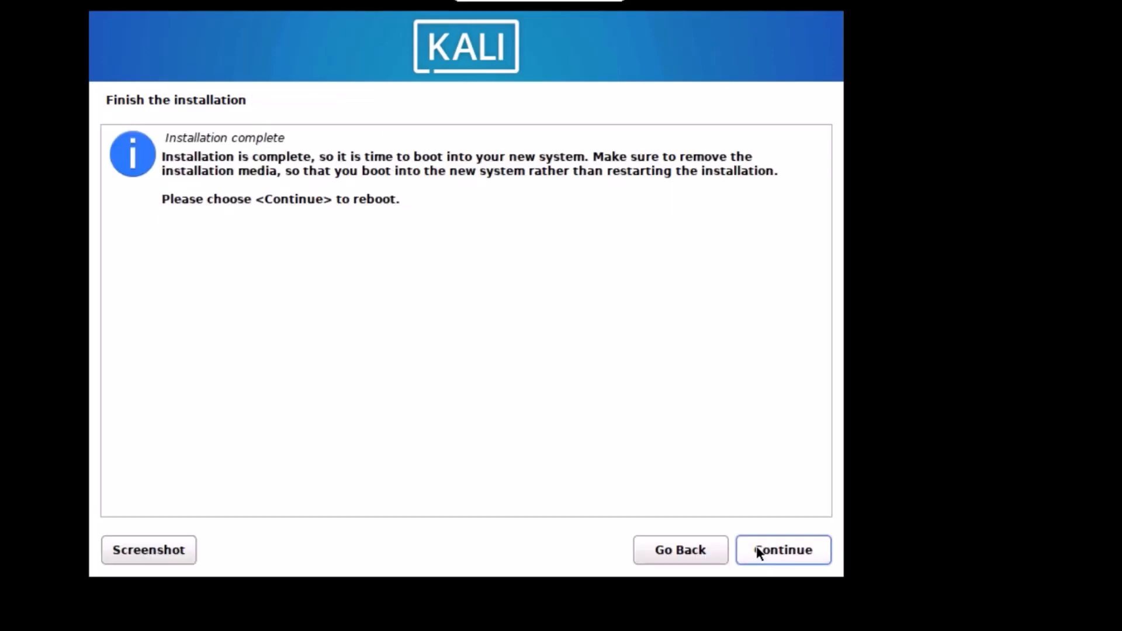
click(756, 552)
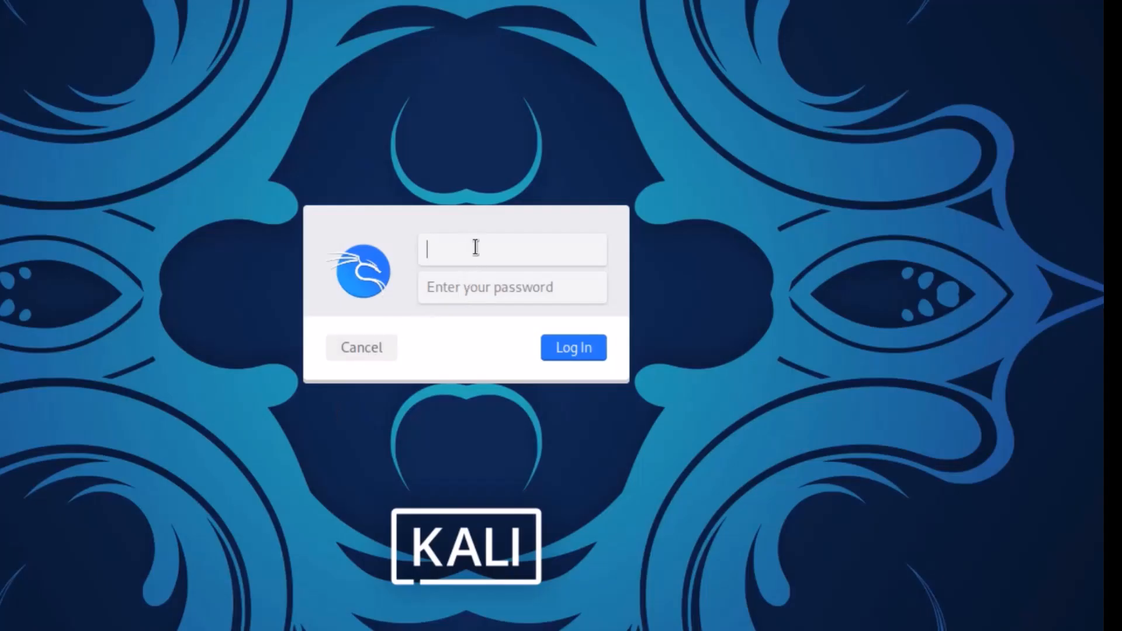
Log in to Kali with the new user's username and password.
text(viettube)
key(Tab)
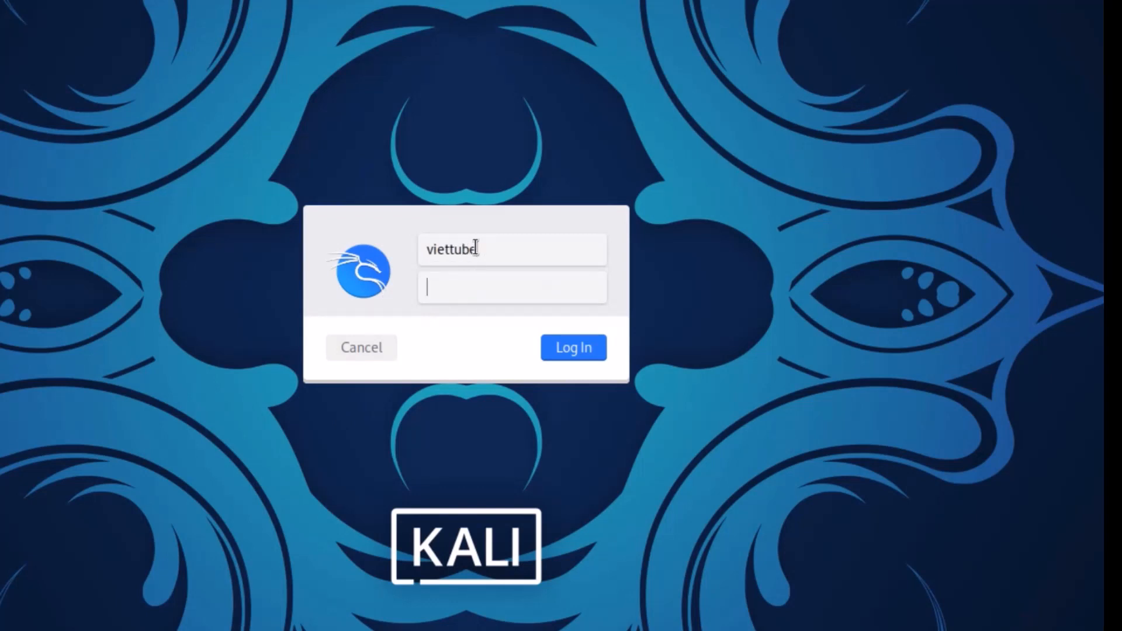
text(•••••••••)
key(Return)
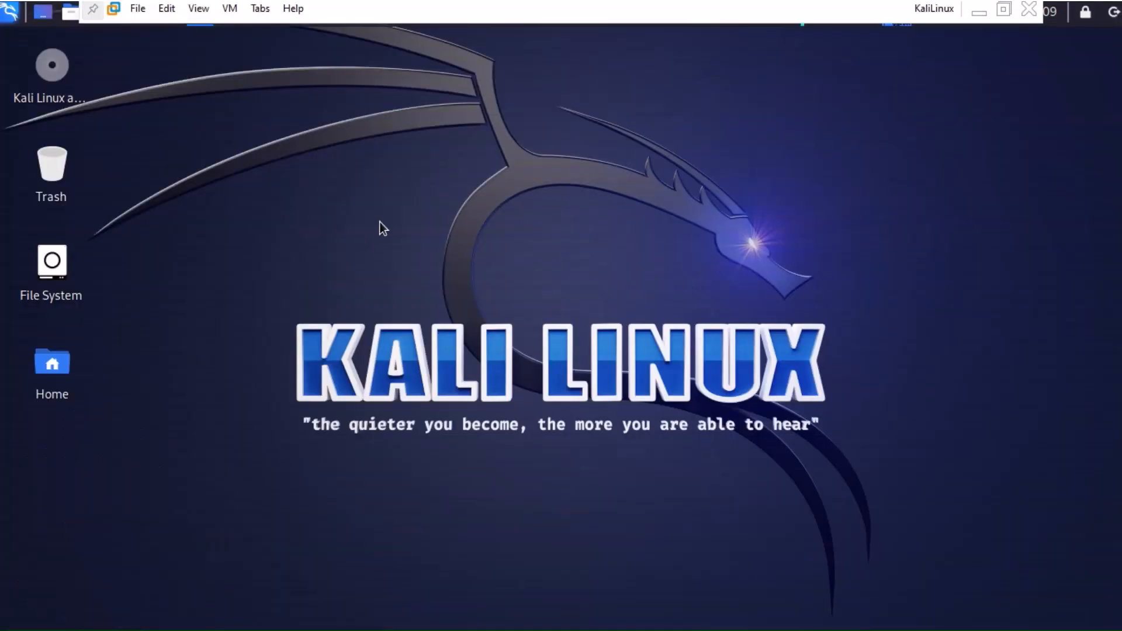
Launch the Web Browser from the desktop's Applications context menu.
right_click(380, 226)
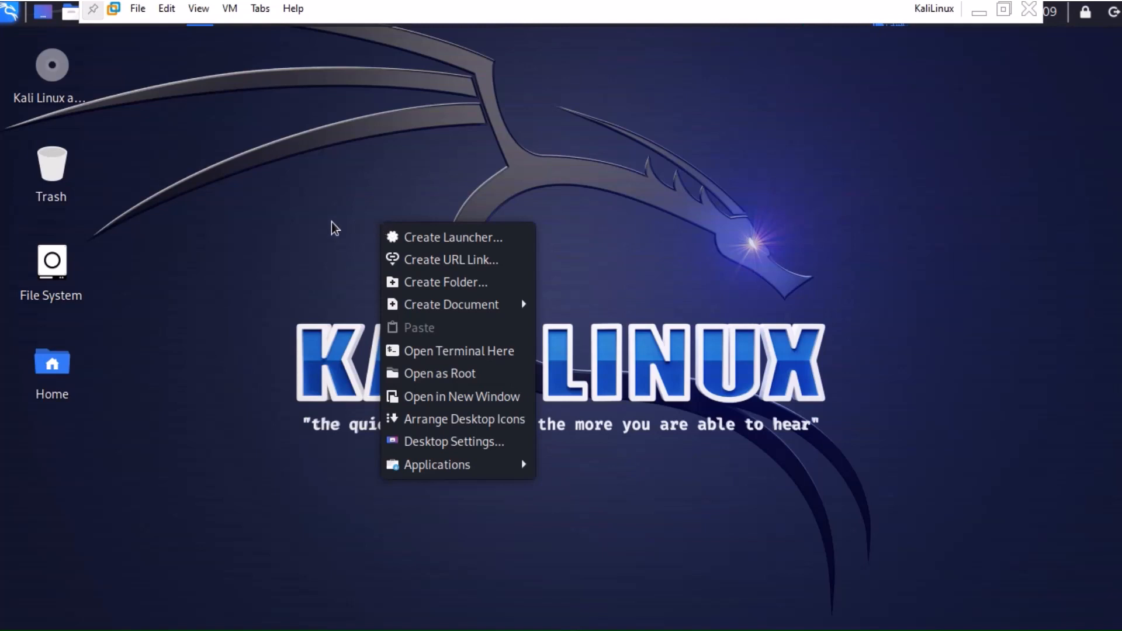
mouse_move(470, 467)
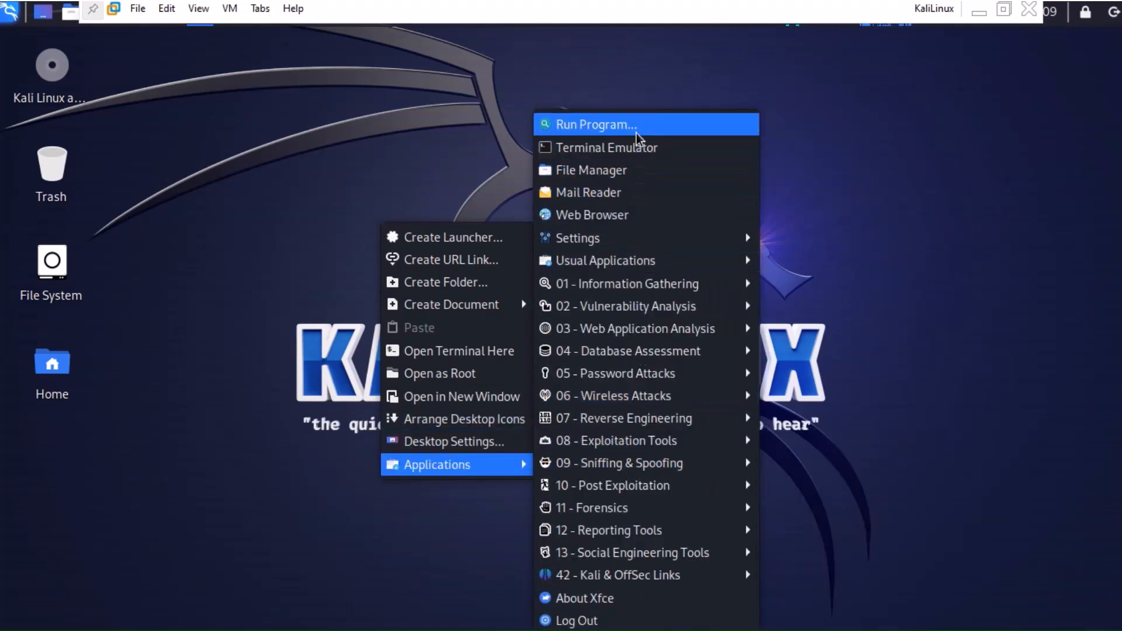
click(582, 220)
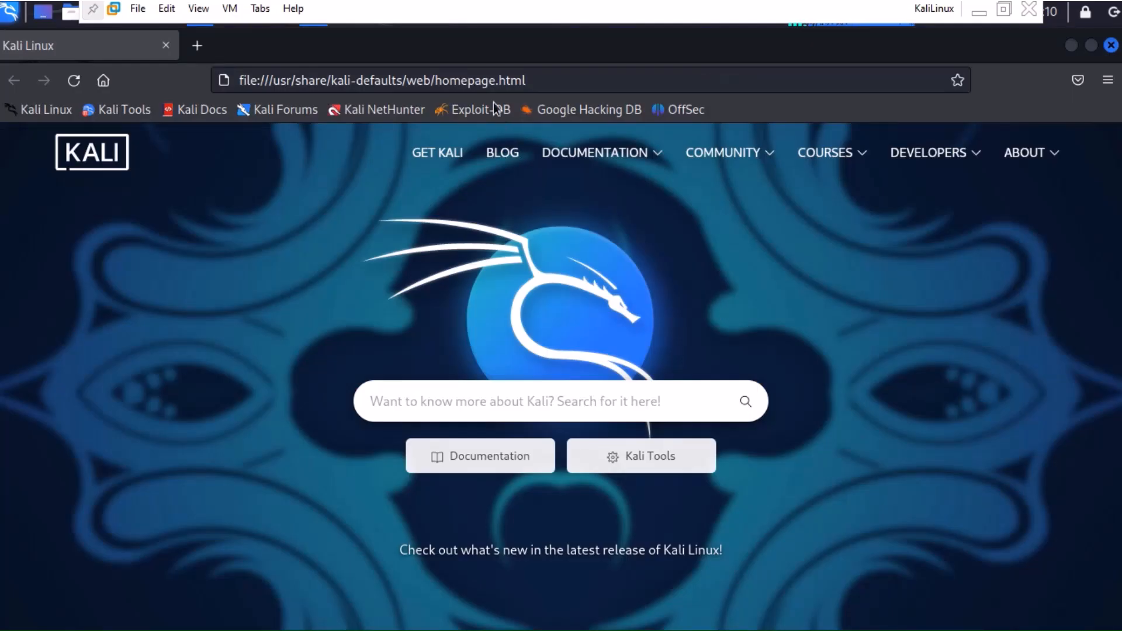
Open YouTube from the address bar suggestion and search for 'viettube'.
click(487, 81)
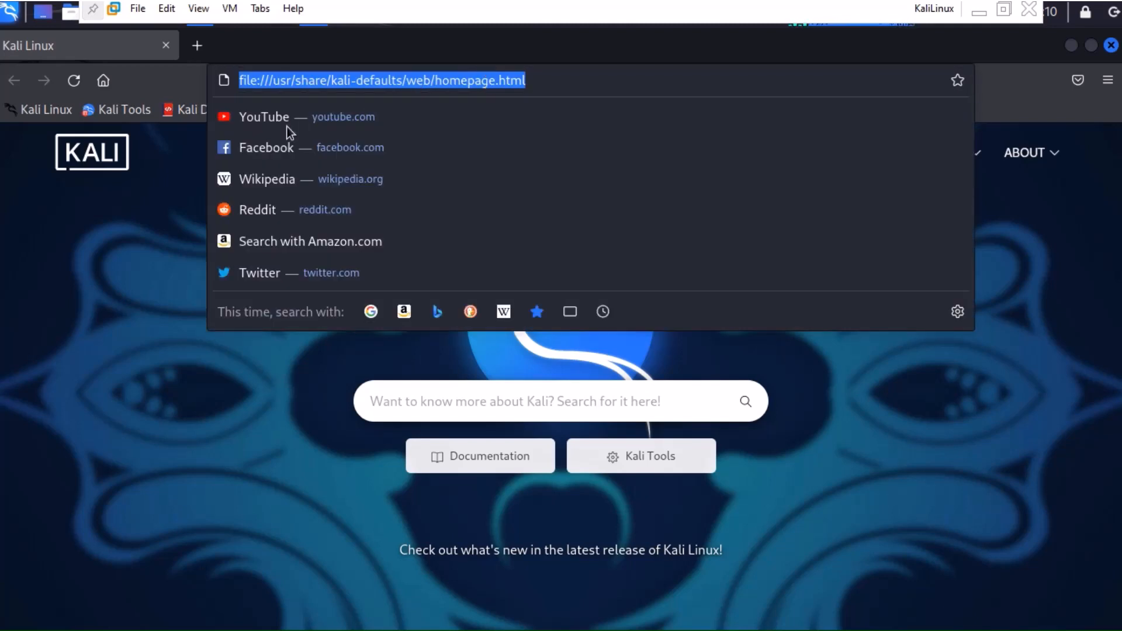
click(262, 119)
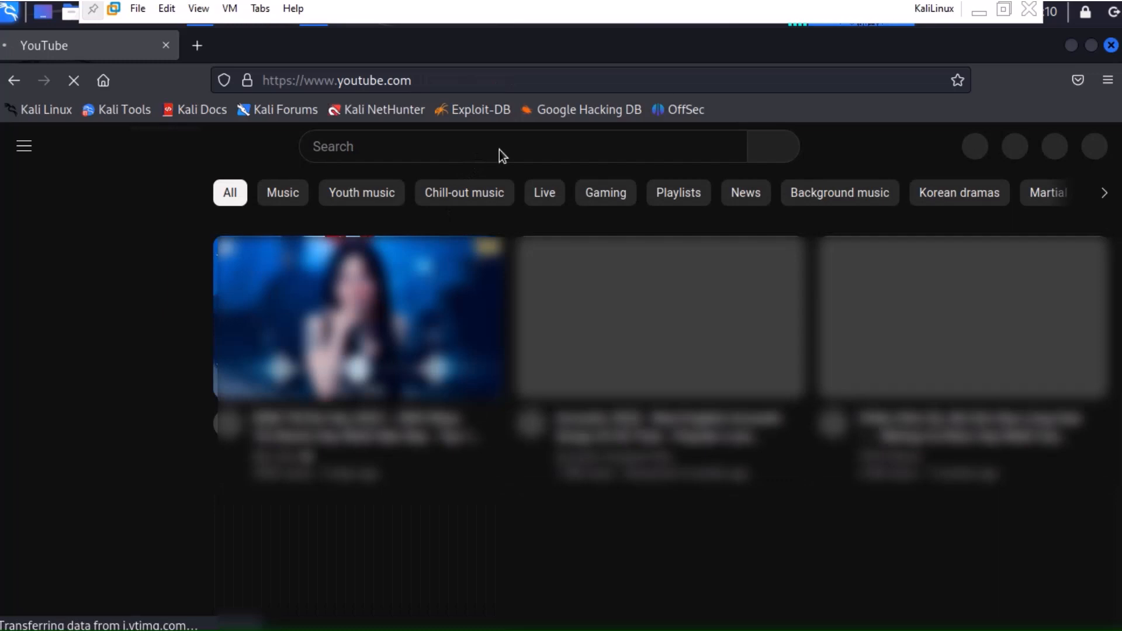
click(540, 148)
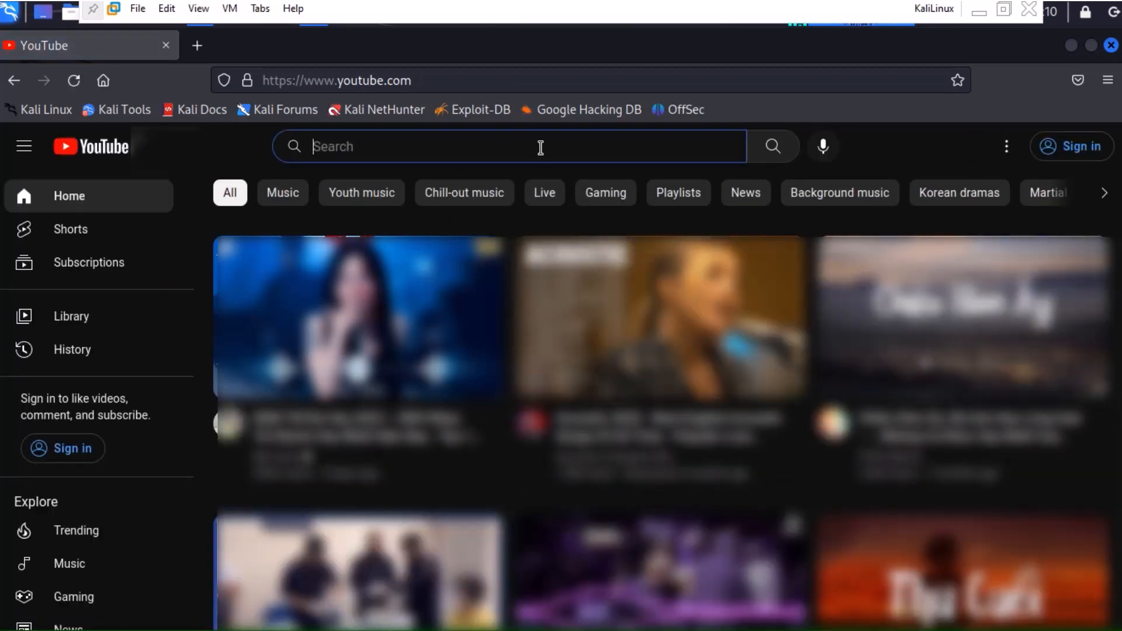
text(viettu)
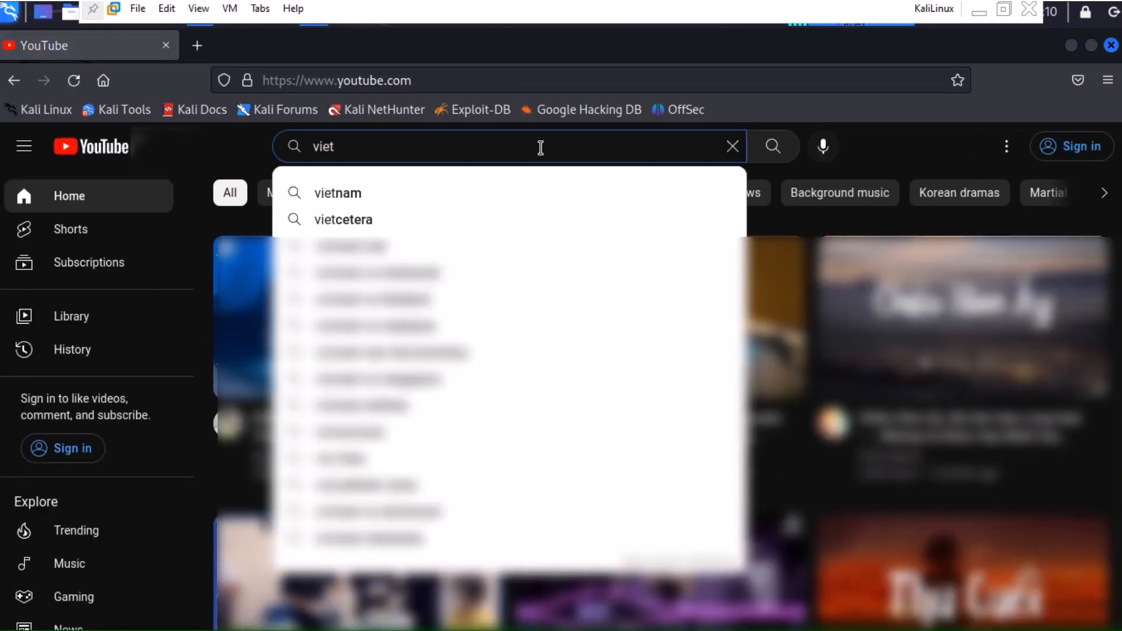
text(be)
key(Return)
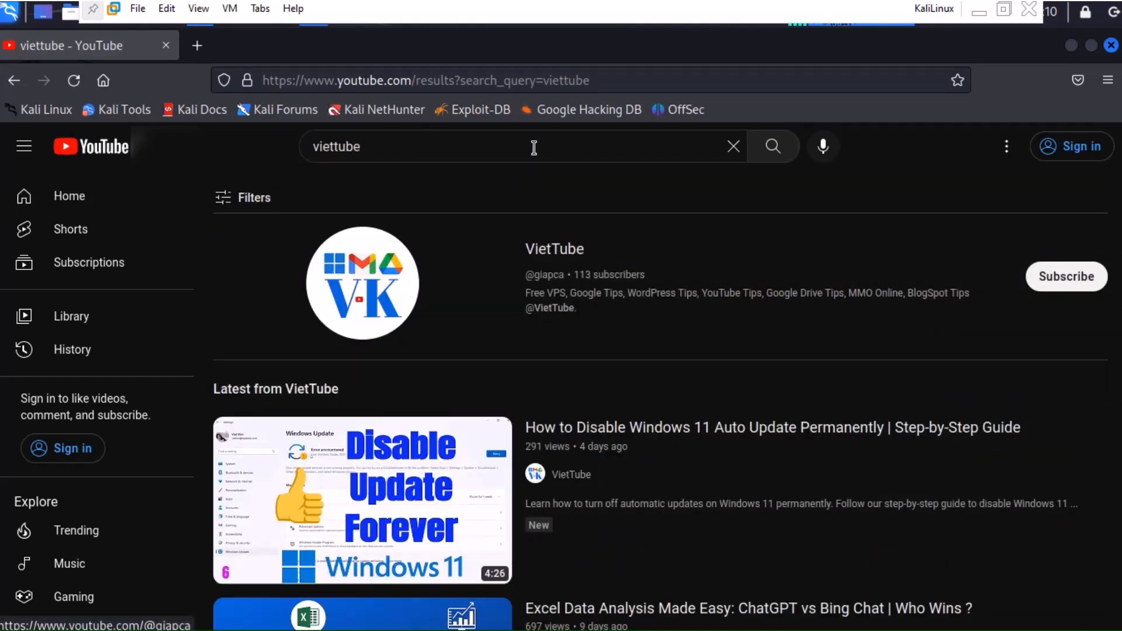
Open the VietTube channel's Videos list and scroll down through its uploads.
click(555, 253)
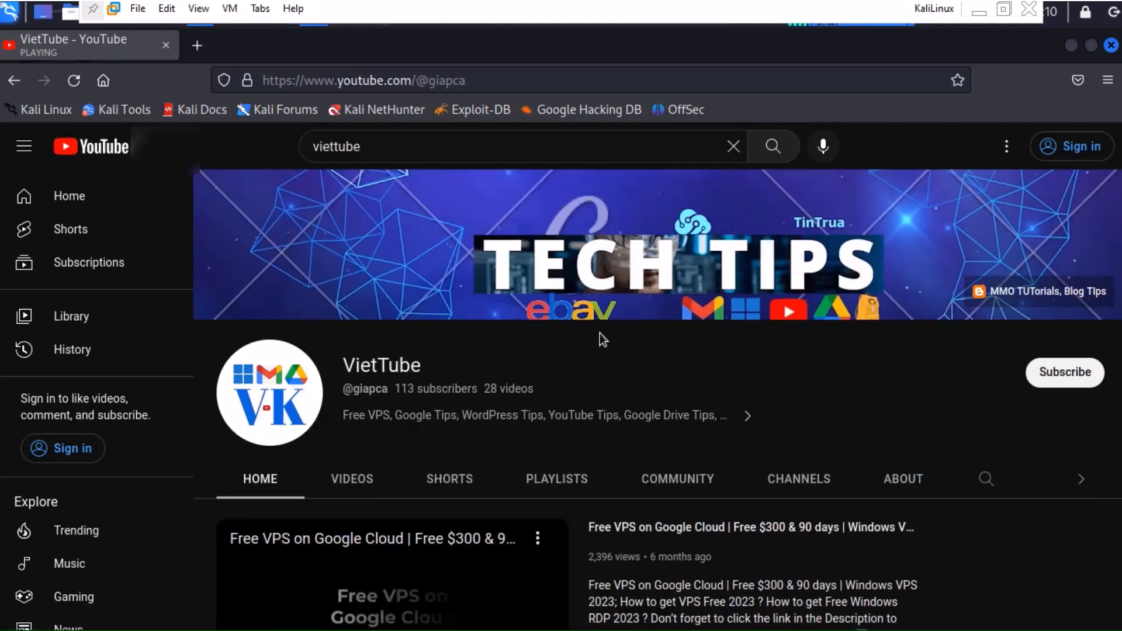
click(352, 479)
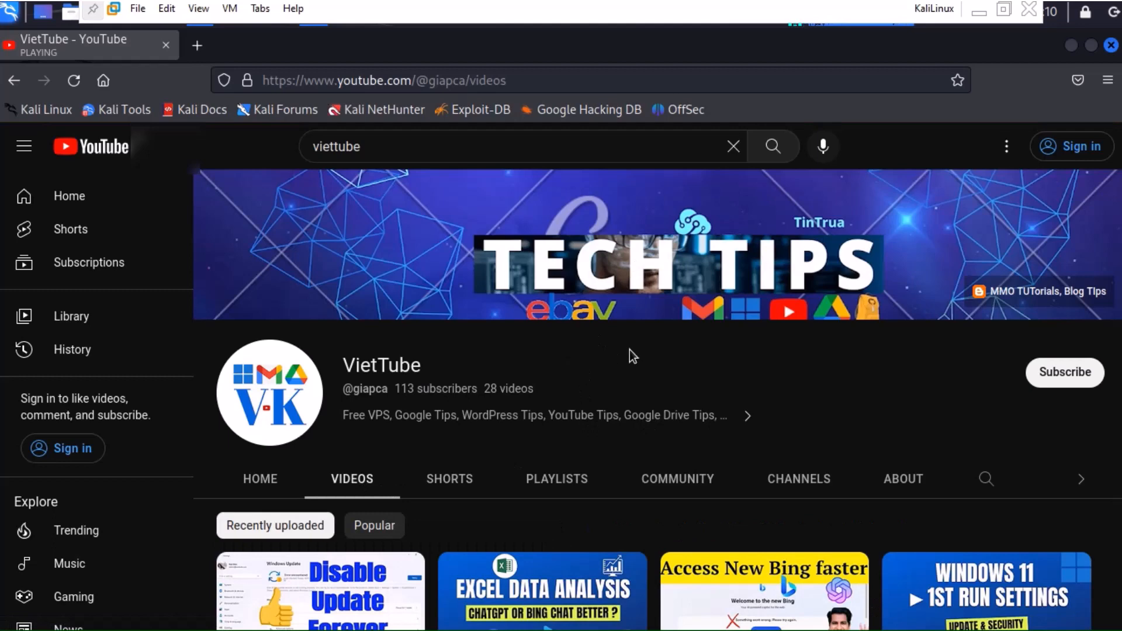
scroll(630, 349, down, 3)
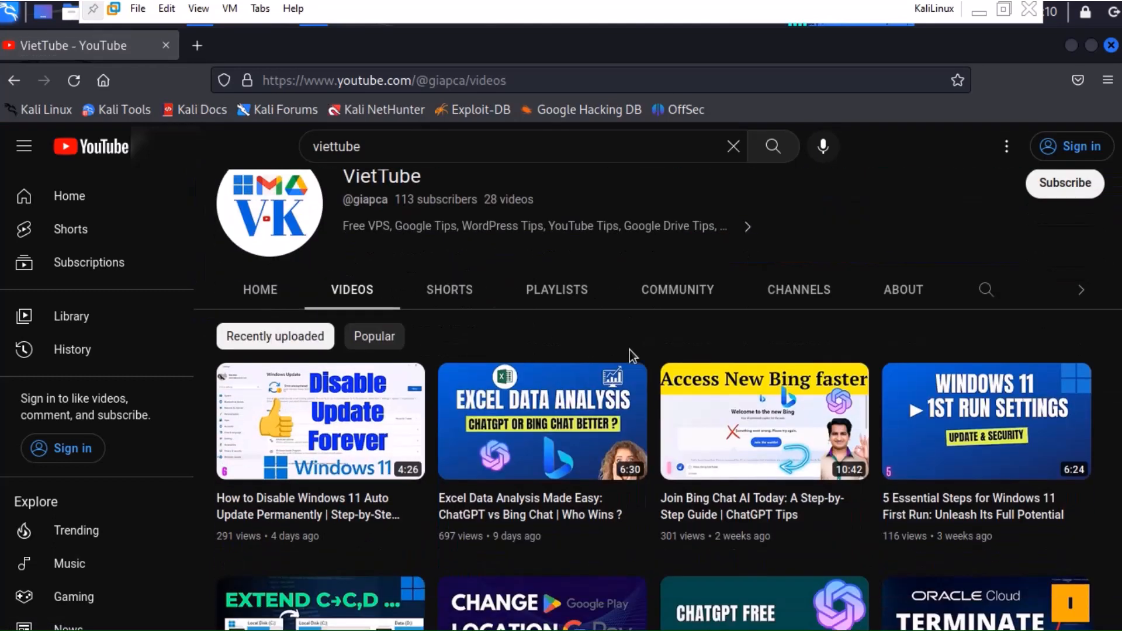
scroll(630, 350, down, 3)
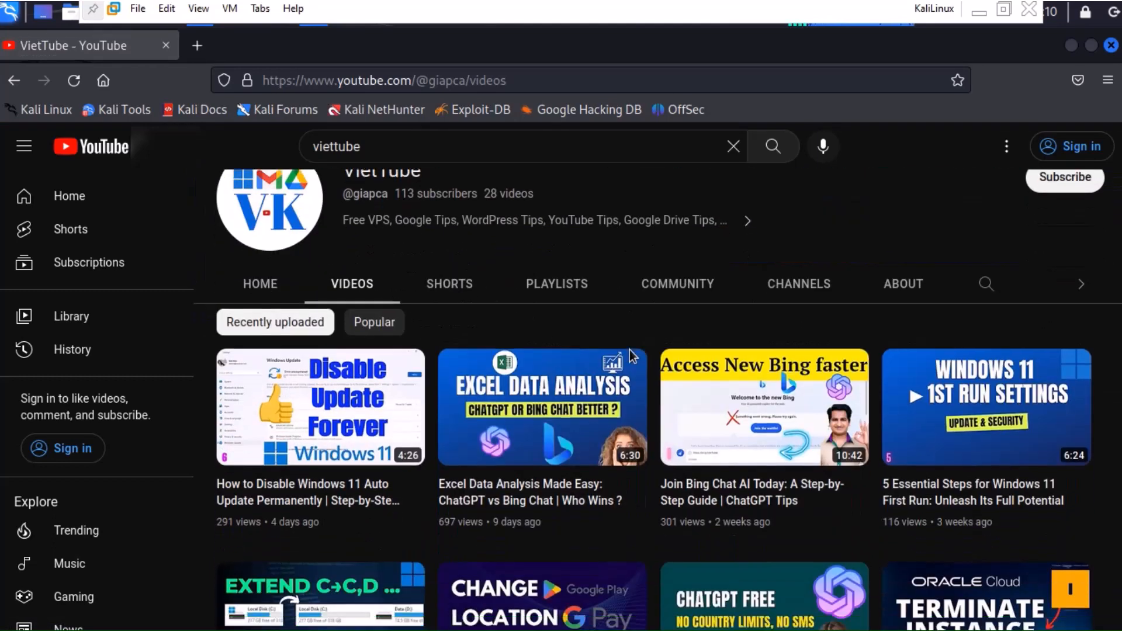
scroll(631, 354, down, 5)
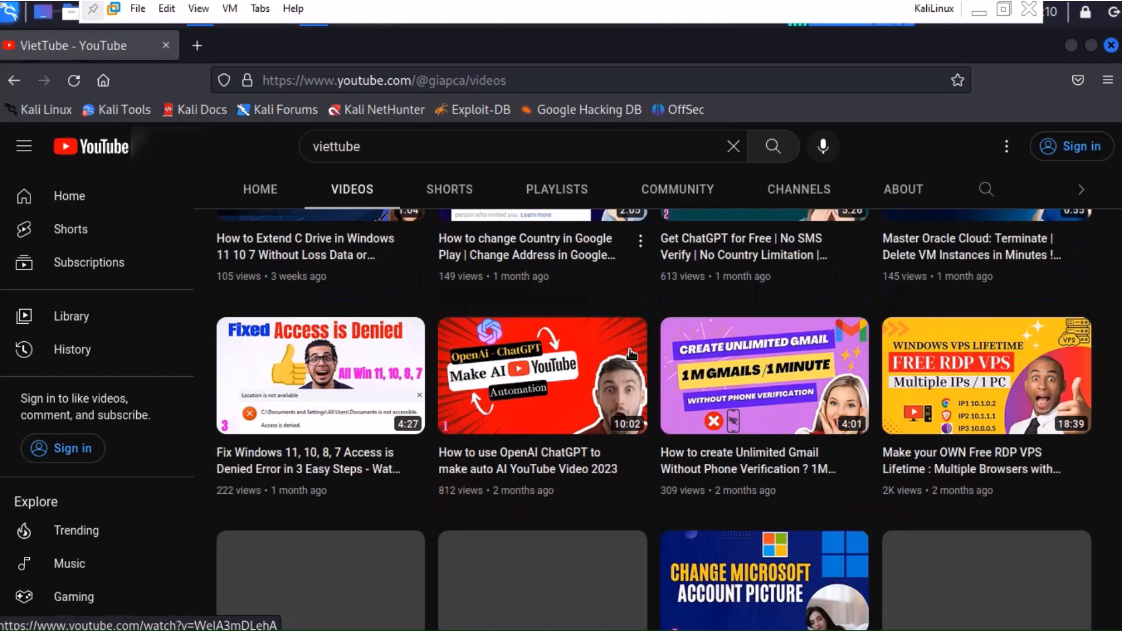
scroll(632, 354, down, 10)
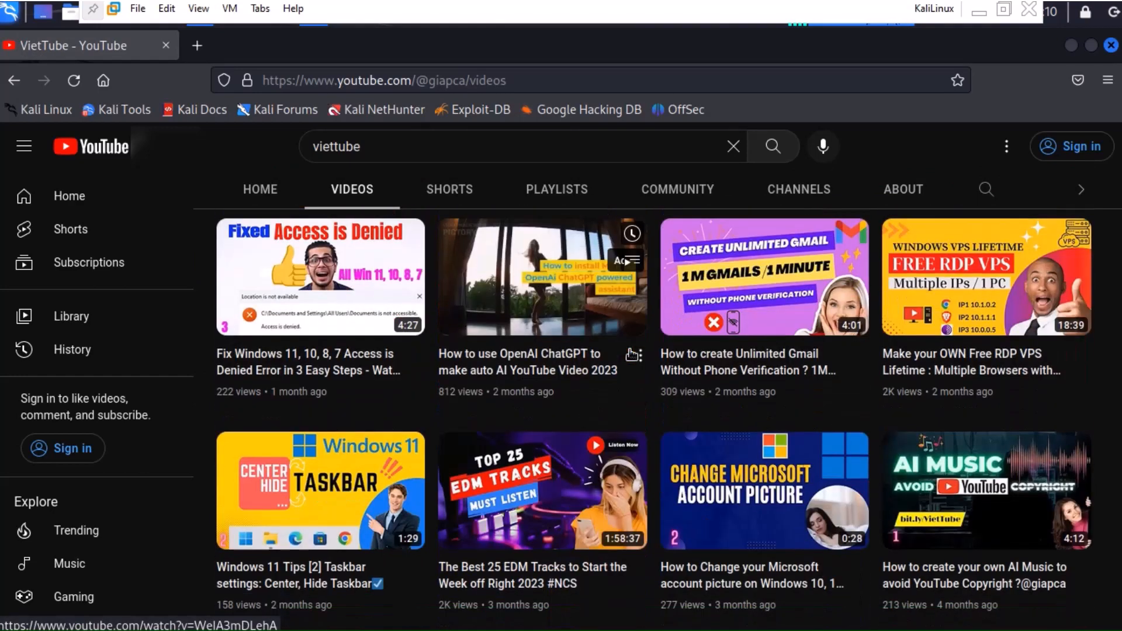
scroll(632, 355, down, 2)
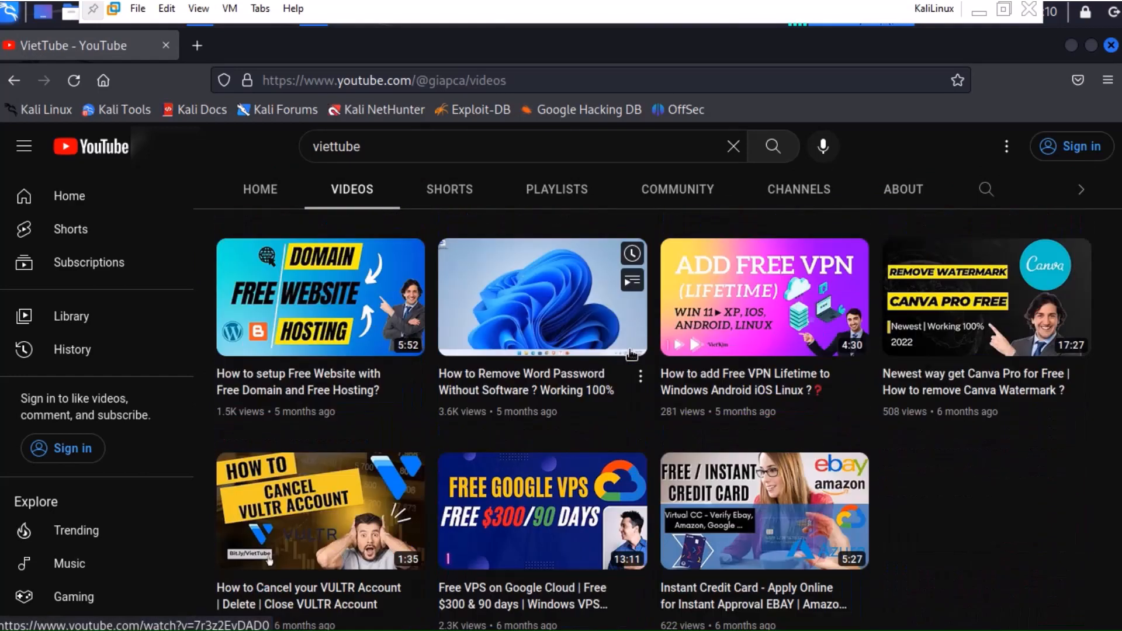
Return to the top of the video list and minimize the Kali VM to show the Windows desktop.
scroll(632, 354, up, 8)
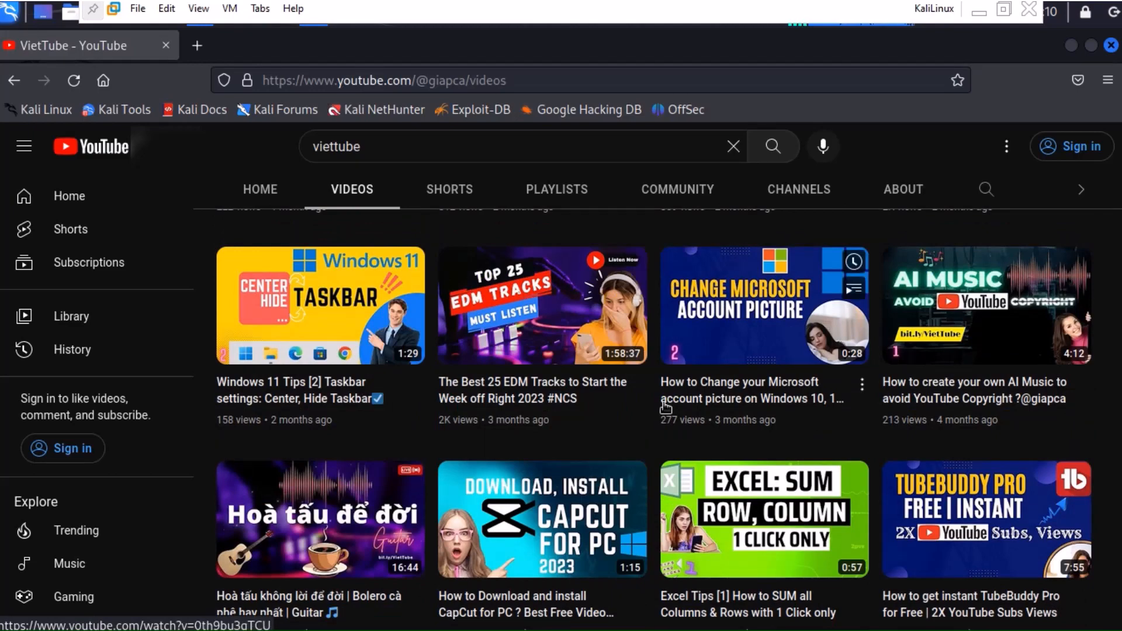
scroll(667, 432, up, 15)
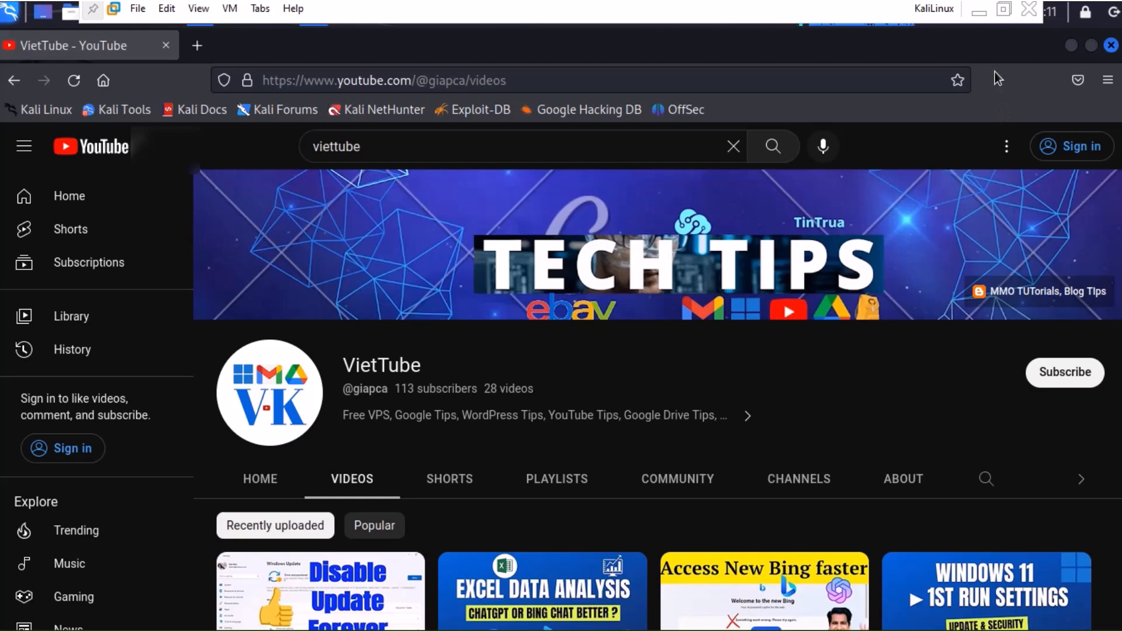
click(981, 17)
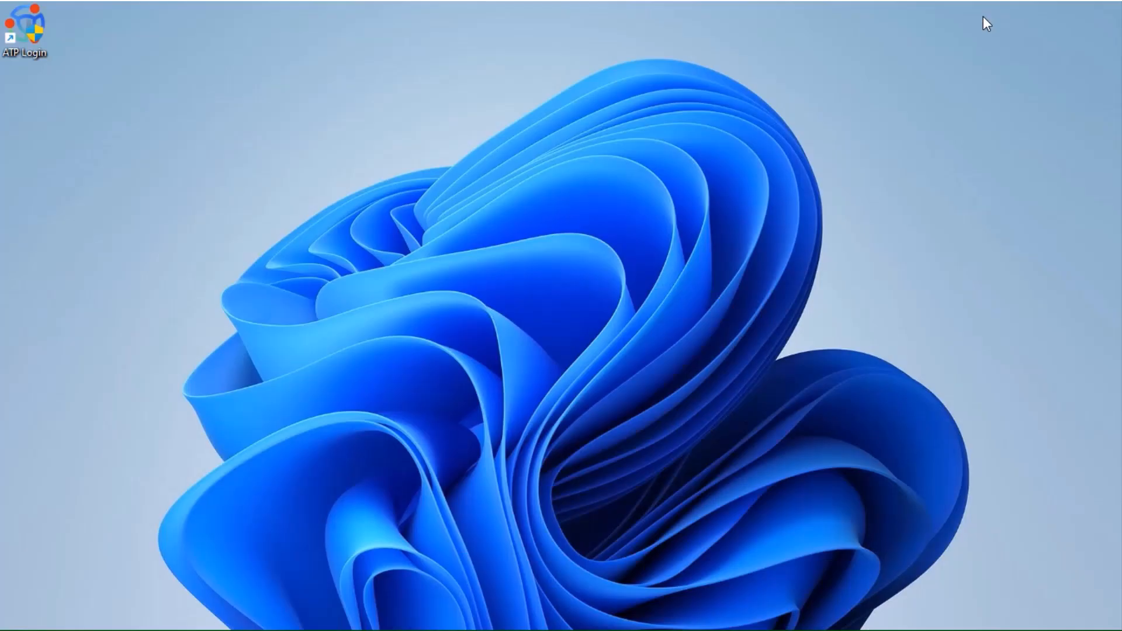
mouse_move(502, 12)
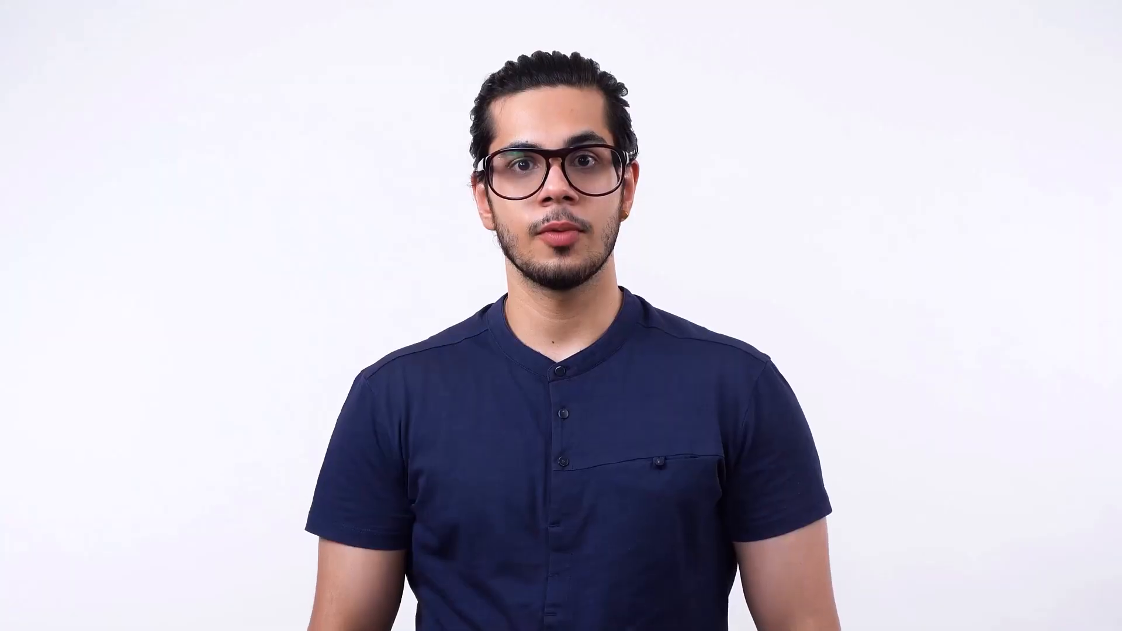